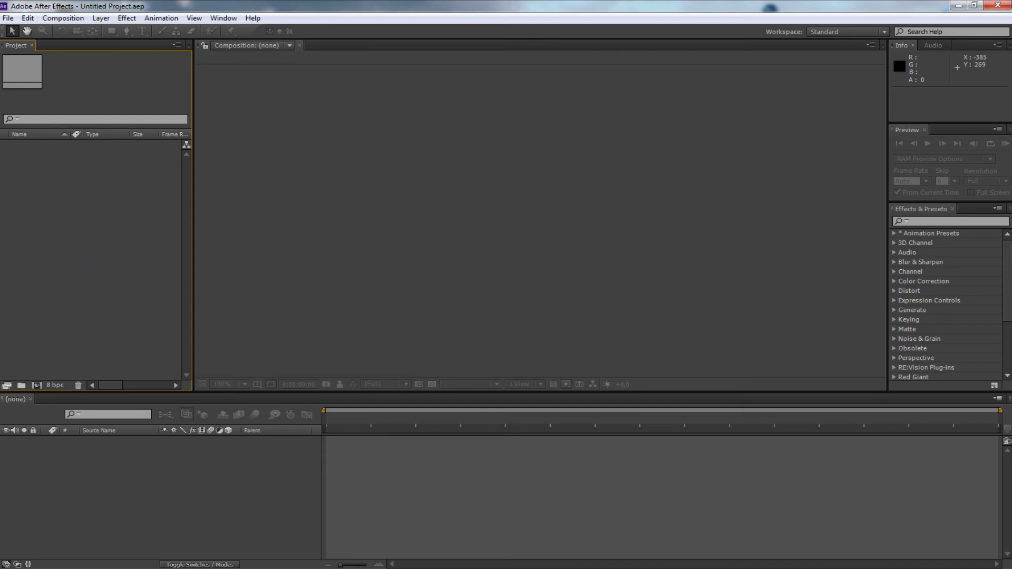
{"action": "left_click", "coordinate": [351, 551]}
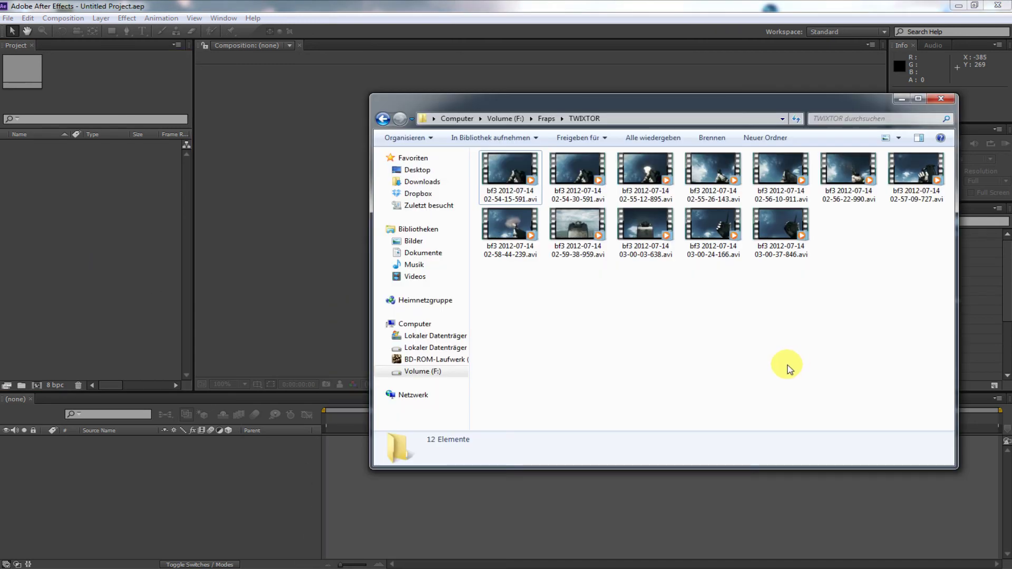
{"action": "left_click", "coordinate": [918, 209]}
{"action": "left_click_drag", "start_coordinate": [918, 210], "coordinate": [71, 229]}
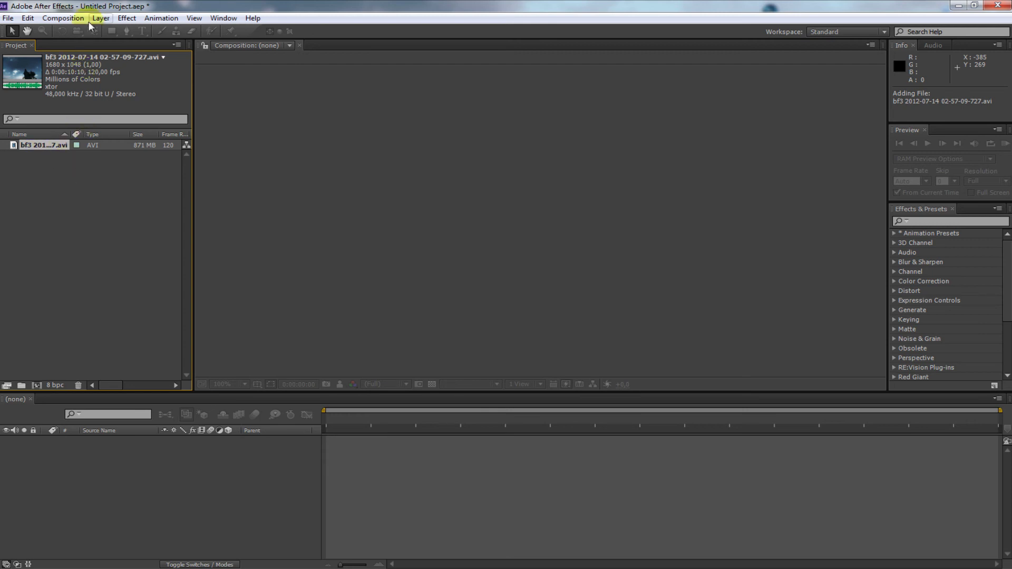
Step: Create Comp 1 at 1920x1080, 30 fps frame rate, 30 seconds long
{"action": "left_click", "coordinate": [68, 17]}
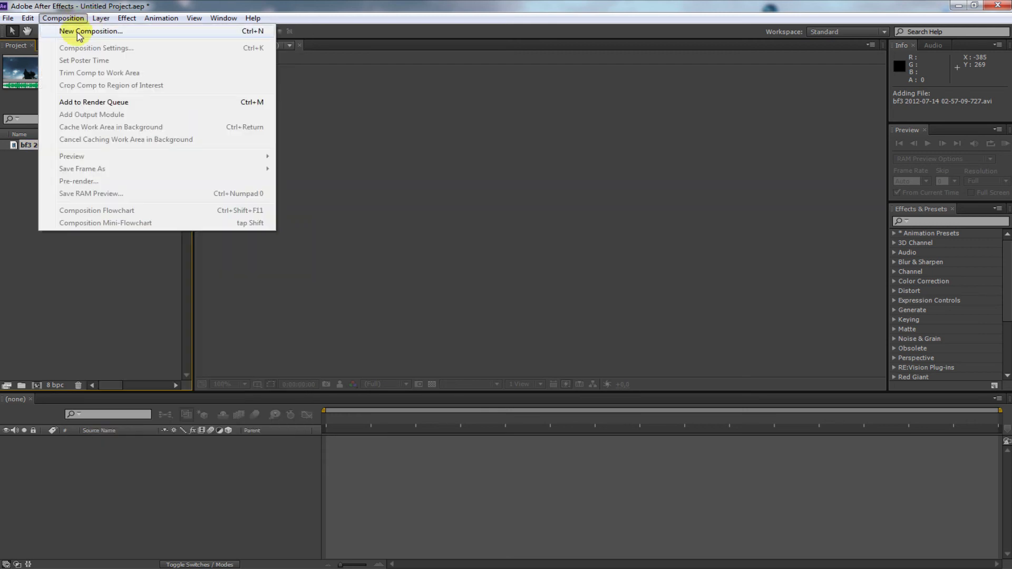
{"action": "left_click", "coordinate": [58, 263]}
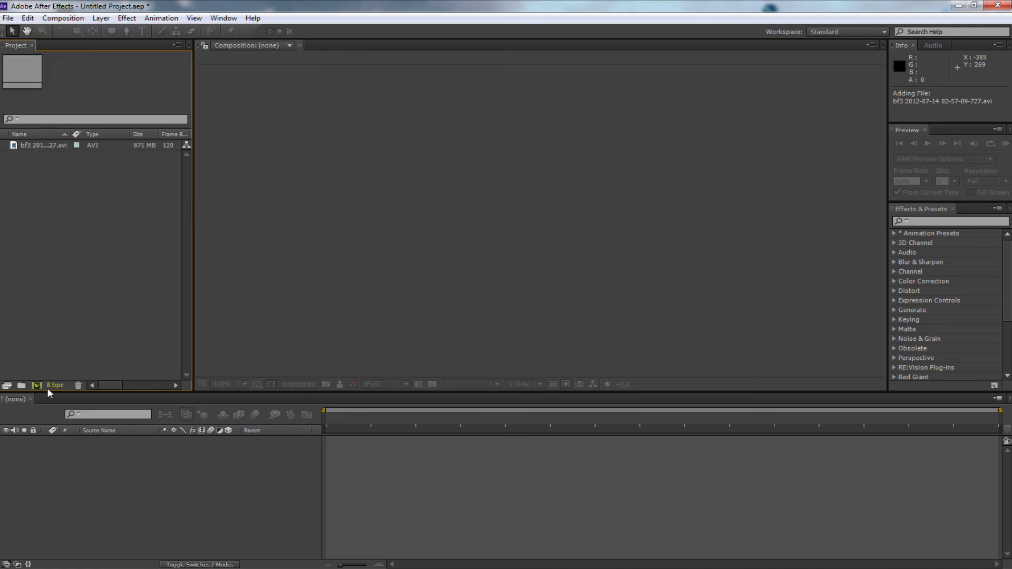
{"action": "left_click", "coordinate": [37, 385]}
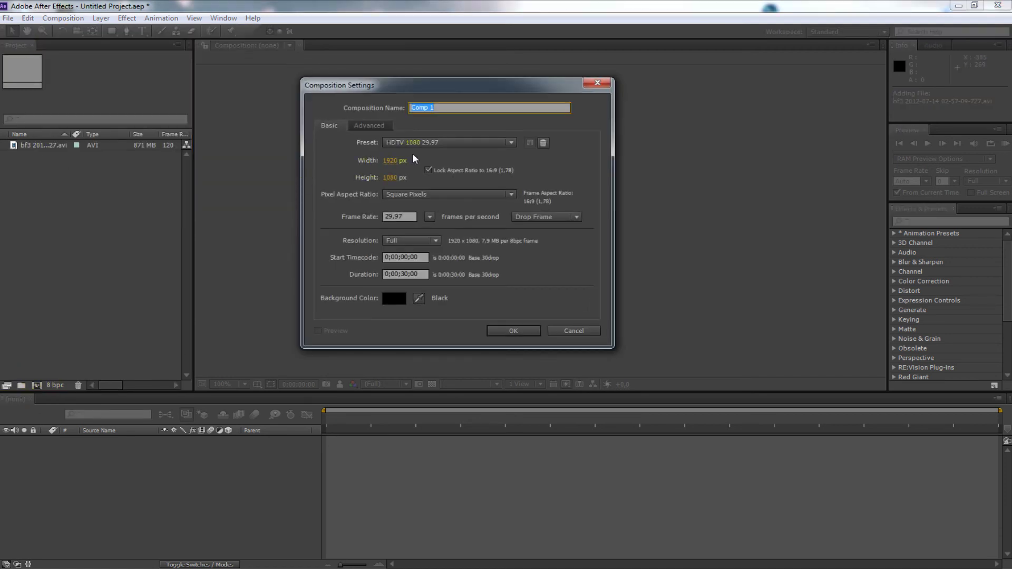
{"action": "left_click", "coordinate": [399, 217]}
{"action": "type", "text": "30"}
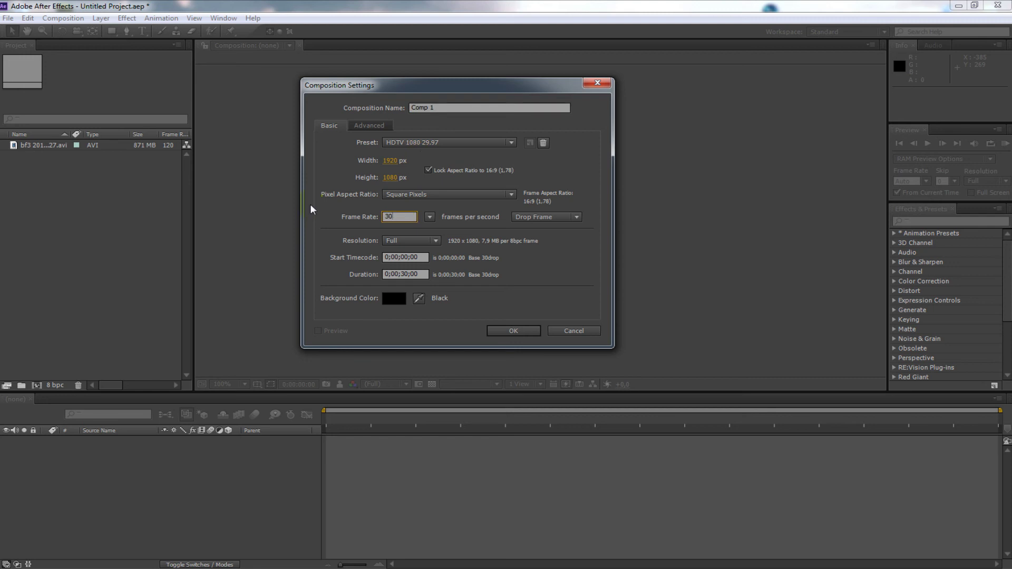
{"action": "key", "text": "Tab"}
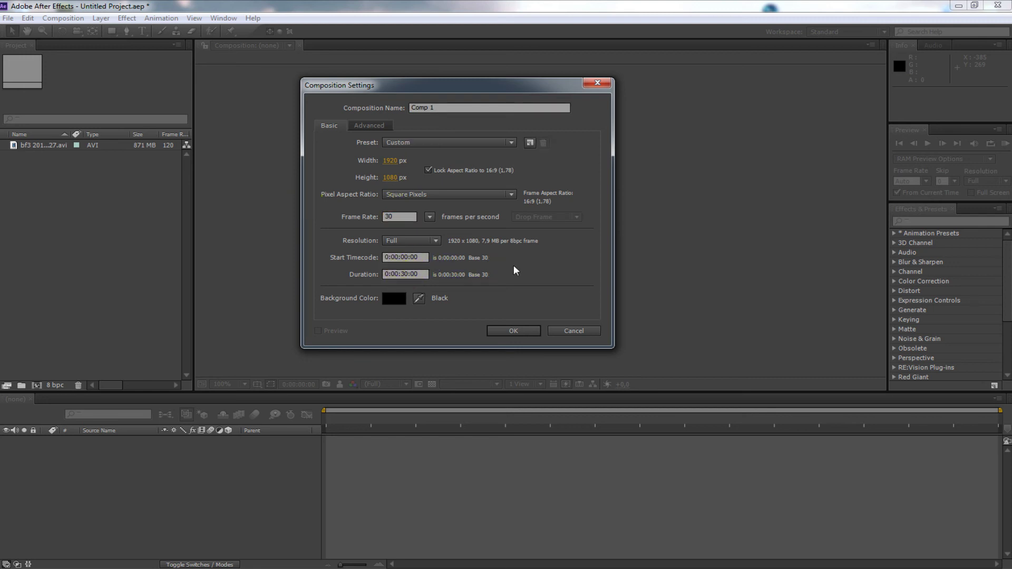
{"action": "left_click", "coordinate": [529, 328]}
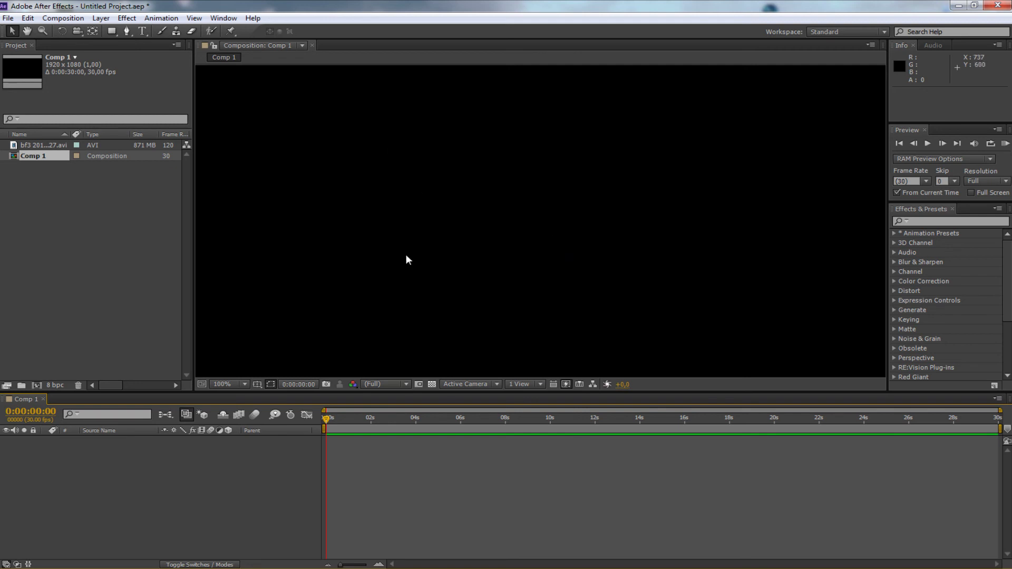
Step: Build and open a 1680x1048, 120 fps composition from the bf3 gameplay clip
{"action": "left_click", "coordinate": [45, 145]}
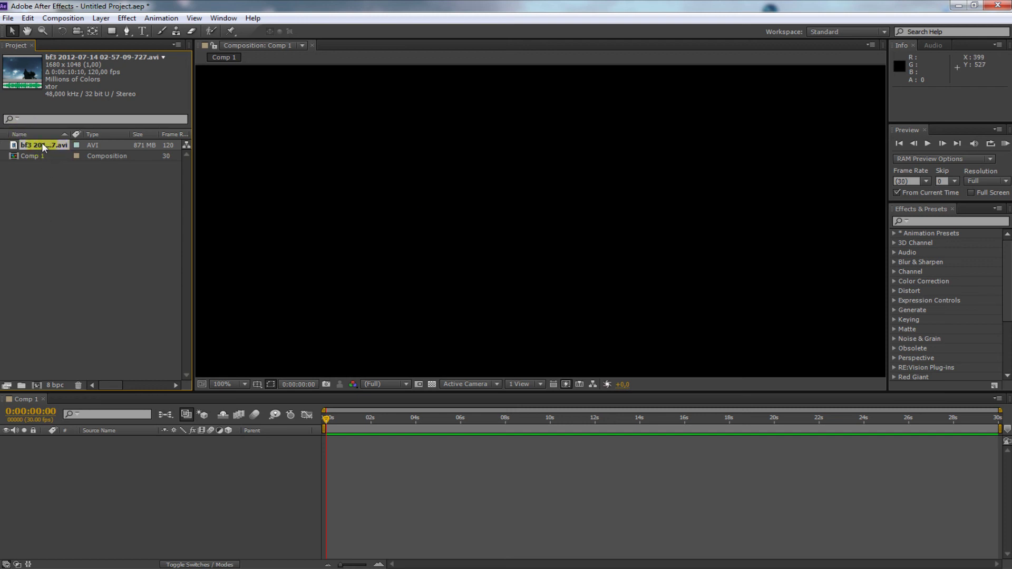
{"action": "left_click", "coordinate": [40, 384]}
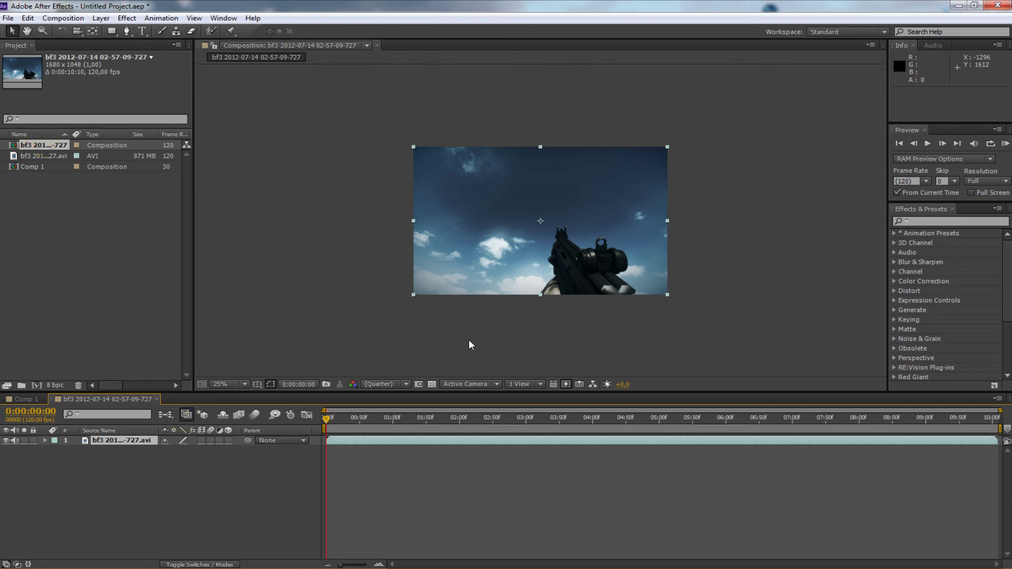
{"action": "left_click", "coordinate": [984, 222]}
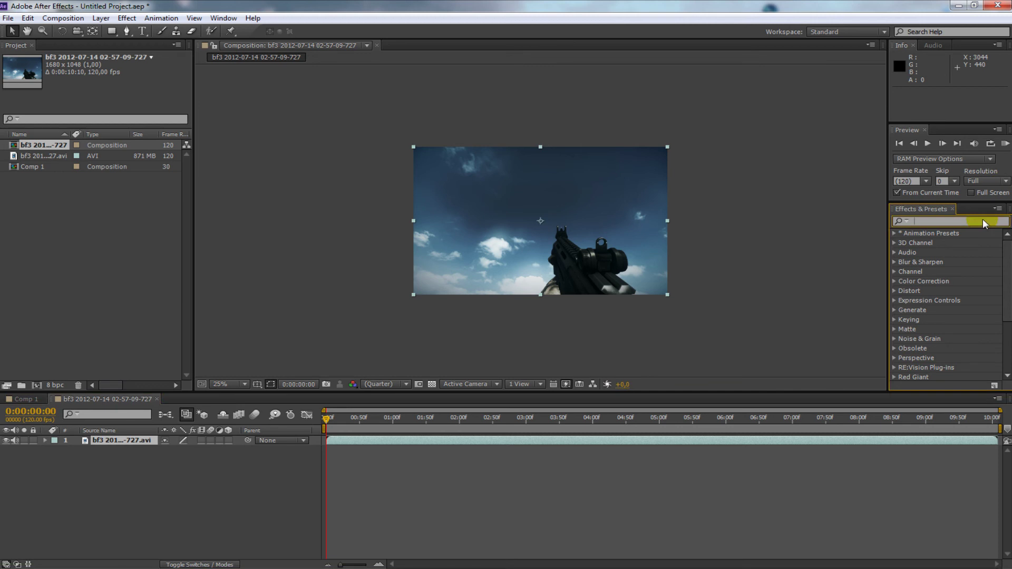
Step: Apply Twixtor to the gameplay layer with 120 input frame rate and Smart Blend, then reopen Comp 1
{"action": "type", "text": "twixt"}
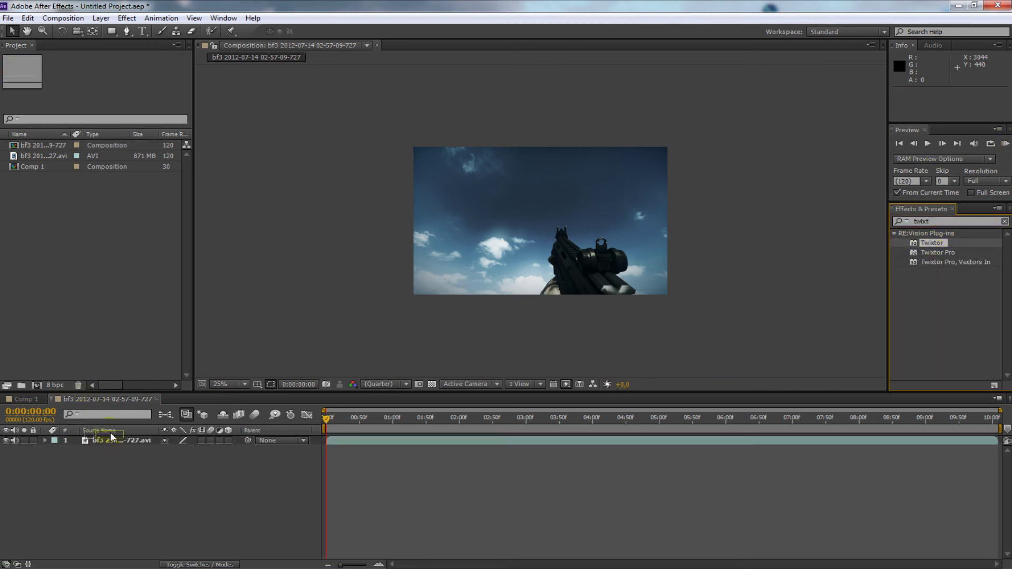
{"action": "left_click_drag", "start_coordinate": [935, 245], "coordinate": [110, 438]}
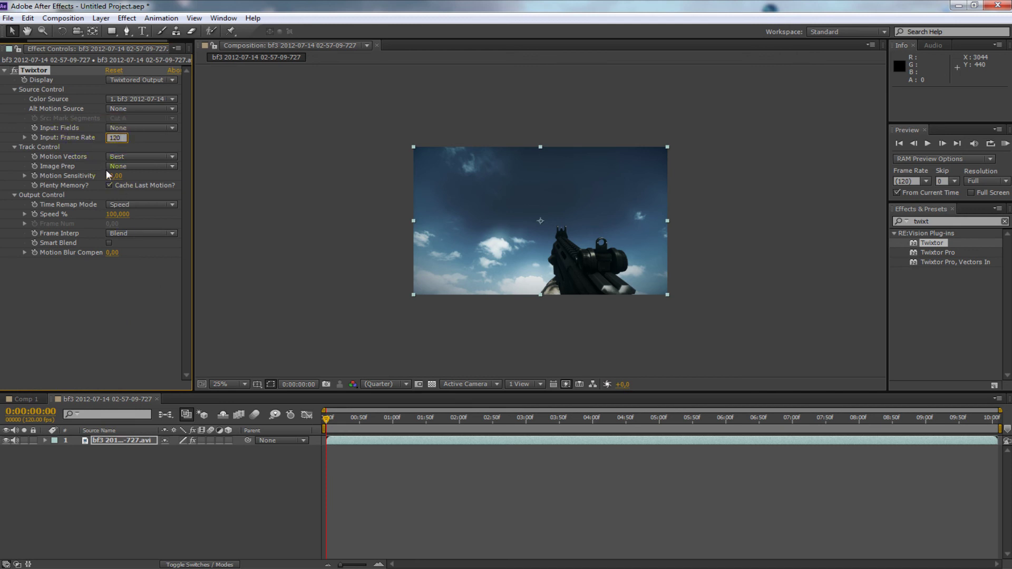
{"action": "key", "text": "Return"}
{"action": "left_click", "coordinate": [108, 242]}
{"action": "left_click", "coordinate": [17, 46]}
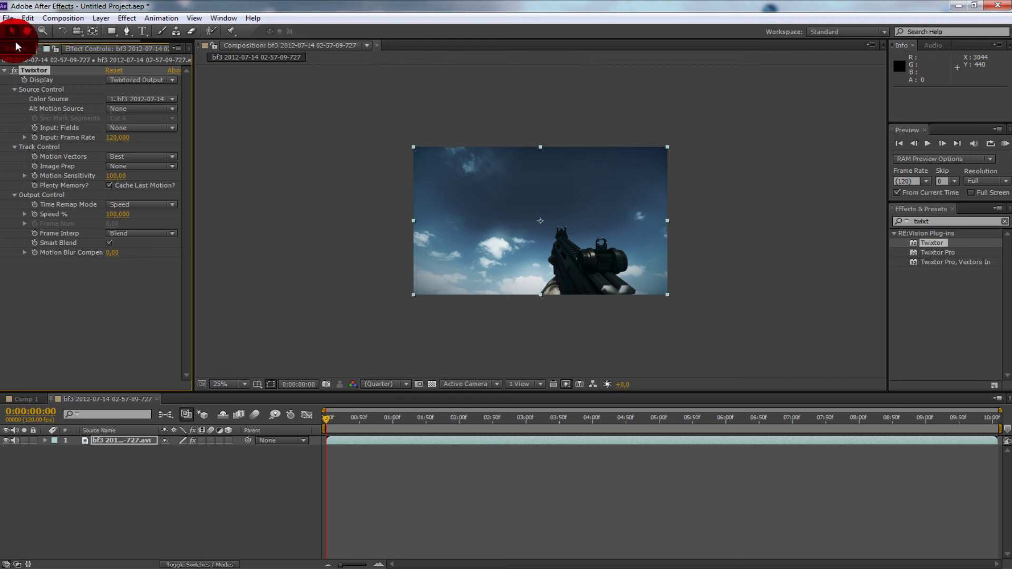
{"action": "left_click", "coordinate": [25, 400]}
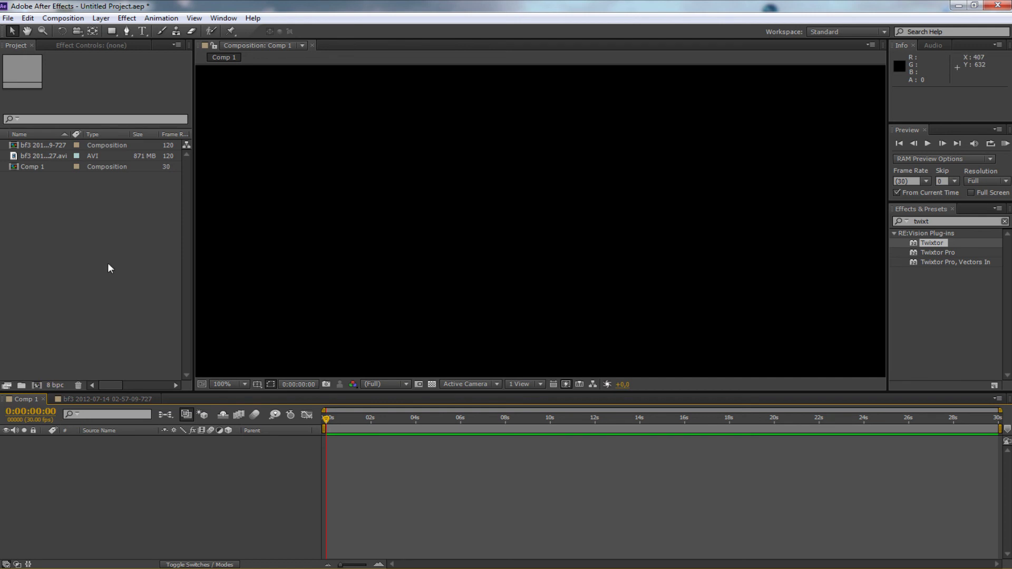
Step: Add the bf3 Twixtor comp to Comp 1 and scale it to fill the 1920x1080 frame
{"action": "mouse_move", "coordinate": [45, 146]}
{"action": "left_mouse_down"}
{"action": "mouse_move", "coordinate": [42, 164]}
{"action": "mouse_move", "coordinate": [37, 157]}
{"action": "mouse_move", "coordinate": [95, 475]}
{"action": "left_mouse_up"}
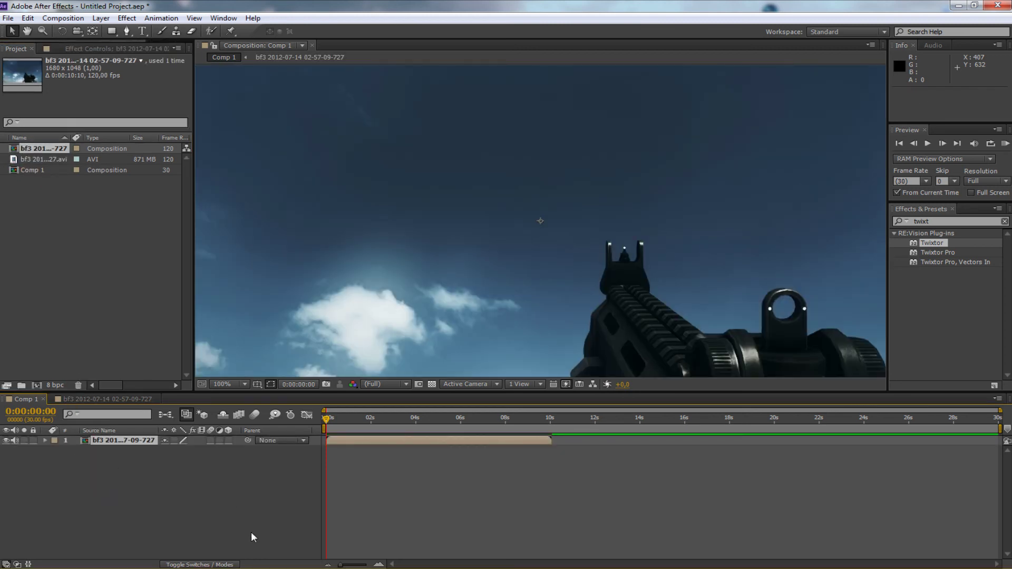
{"action": "key", "text": "comma"}
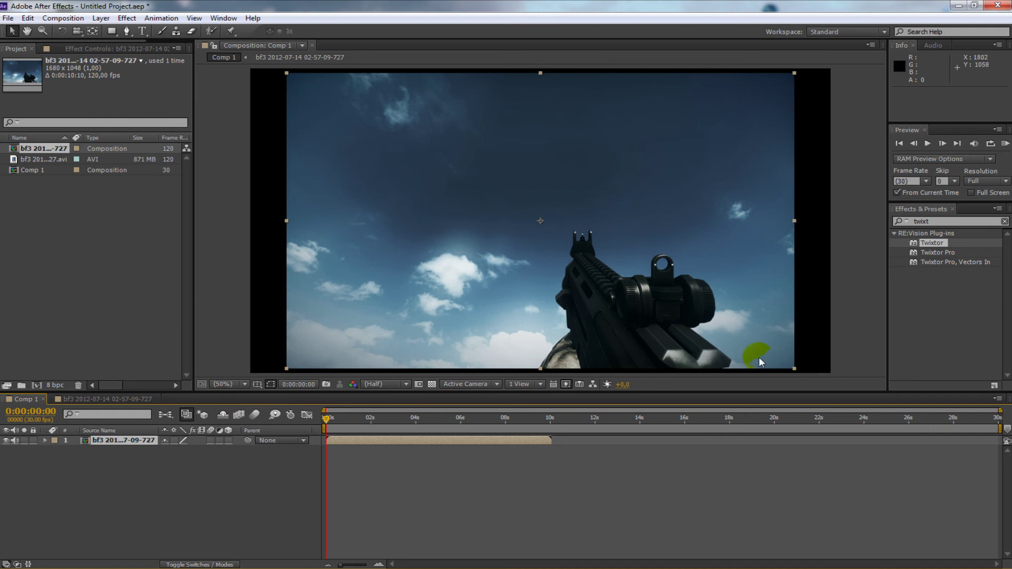
{"action": "left_click_drag", "start_coordinate": [795, 369], "coordinate": [833, 372]}
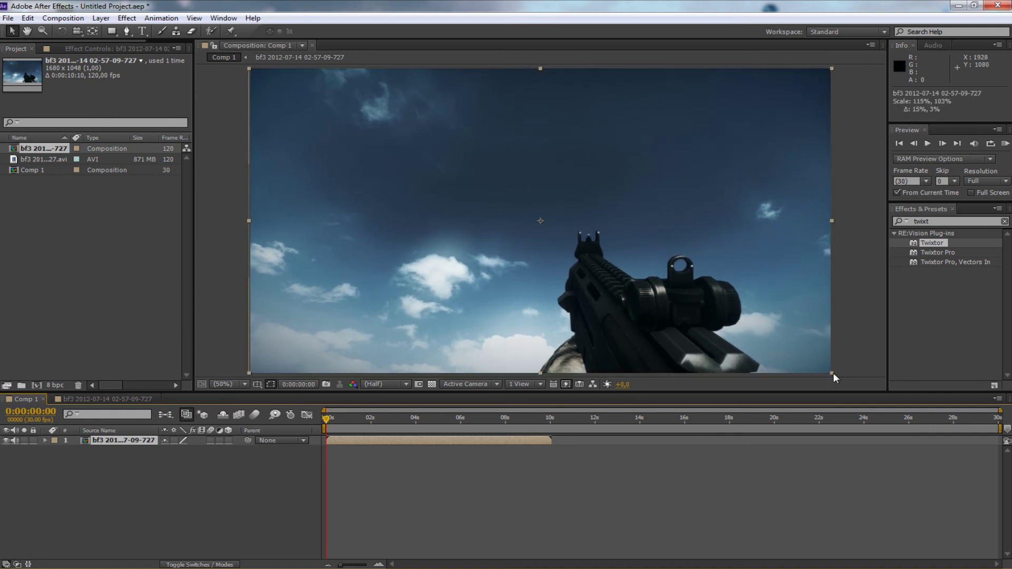
{"action": "left_click", "coordinate": [251, 492]}
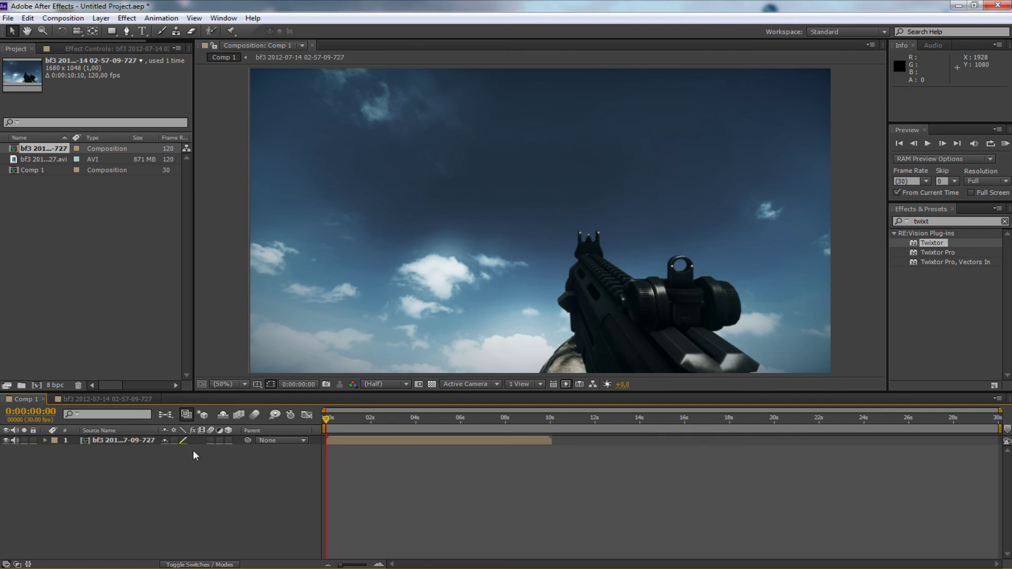
Step: Enable Time Remapping on the gameplay layer and view its Time Remap curve in the Graph Editor
{"action": "left_click", "coordinate": [138, 441]}
{"action": "right_click", "coordinate": [131, 441]}
{"action": "mouse_move", "coordinate": [200, 90]}
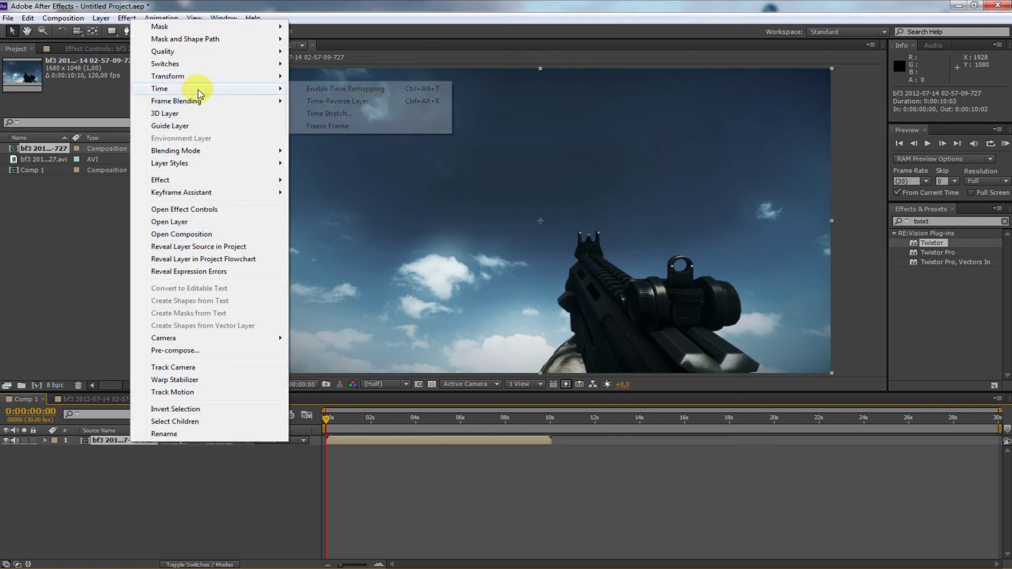
{"action": "left_click", "coordinate": [351, 91]}
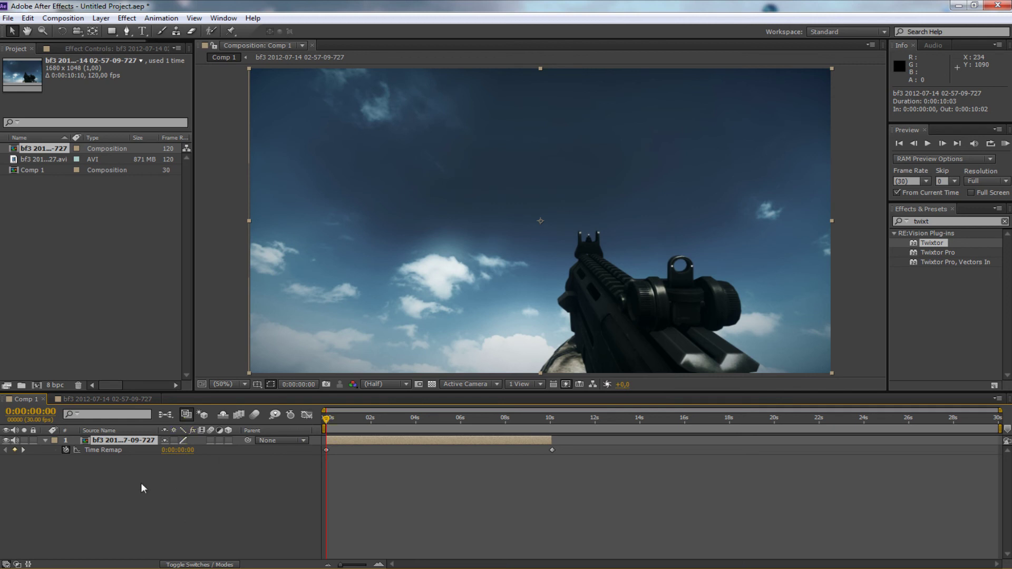
{"action": "left_click", "coordinate": [98, 451]}
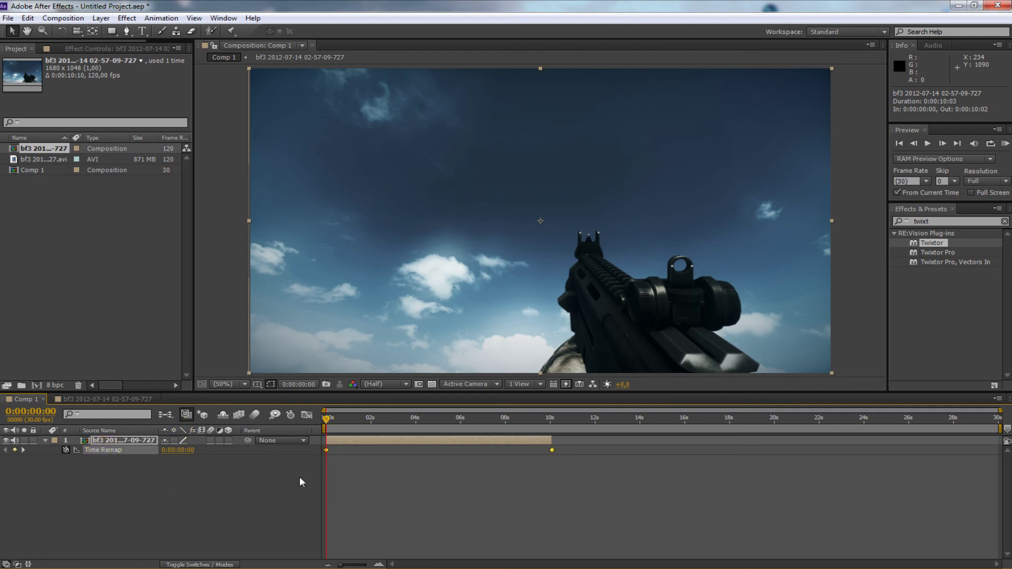
{"action": "left_click", "coordinate": [309, 415]}
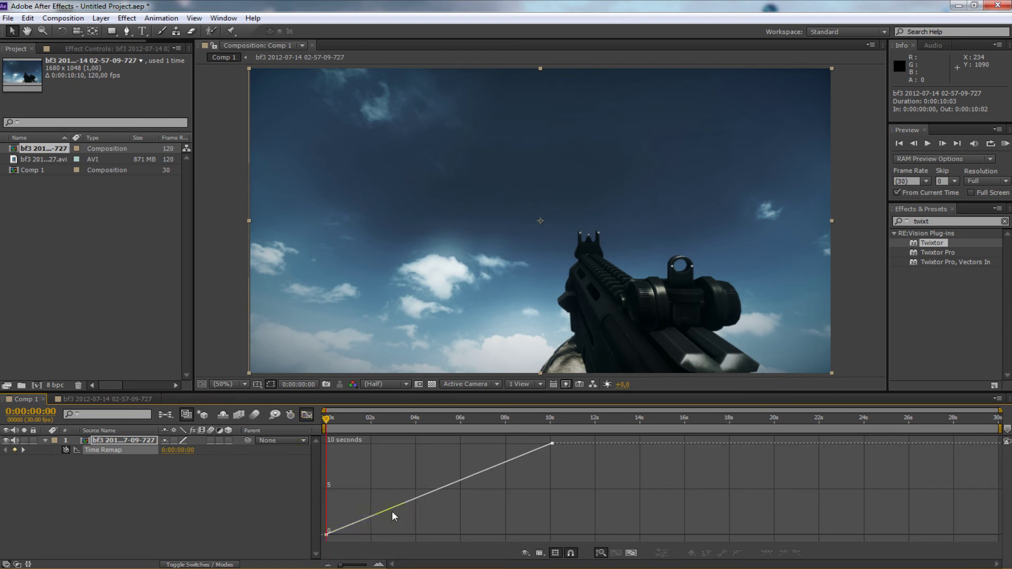
Step: Switch the Graph Editor to Edit Speed Graph, showing a steady 1.0 sec/sec speed to 10 s
{"action": "mouse_move", "coordinate": [530, 453]}
{"action": "mouse_move", "coordinate": [375, 515]}
{"action": "right_click", "coordinate": [372, 458]}
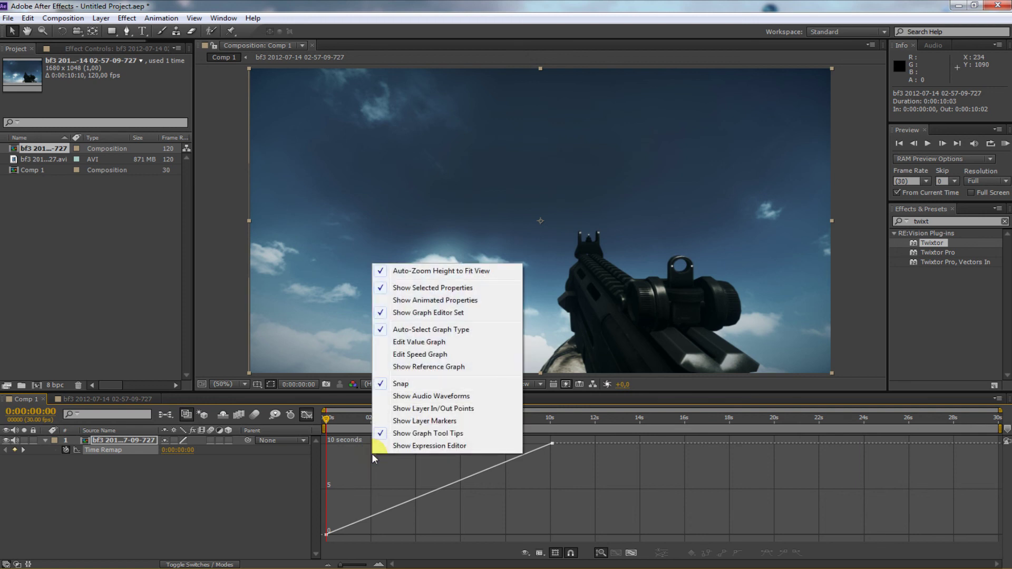
{"action": "left_click", "coordinate": [425, 354]}
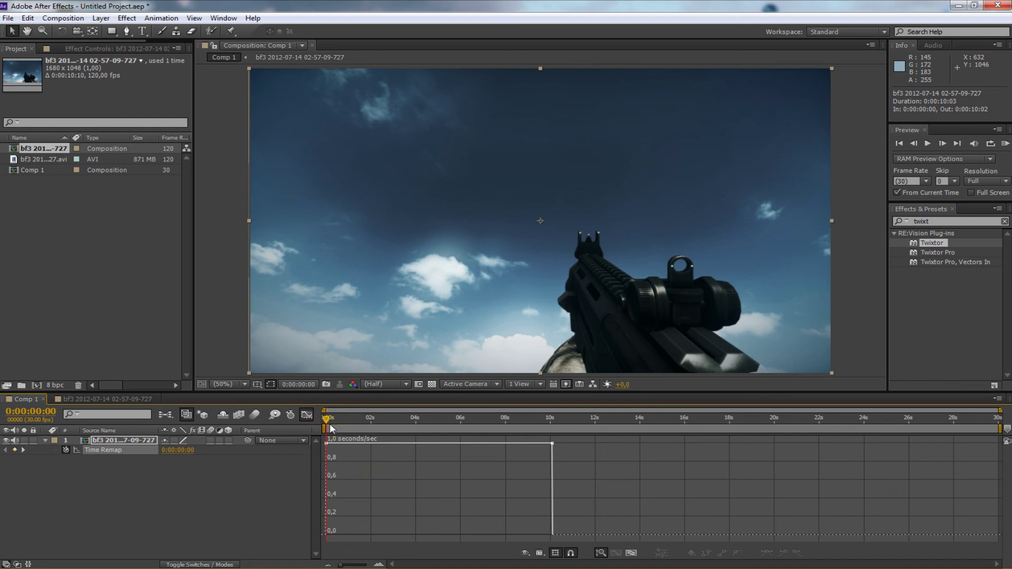
Step: Add a Time Remap keyframe at about 2.4 seconds on the gameplay layer
{"action": "left_click", "coordinate": [307, 415]}
{"action": "left_click", "coordinate": [286, 501]}
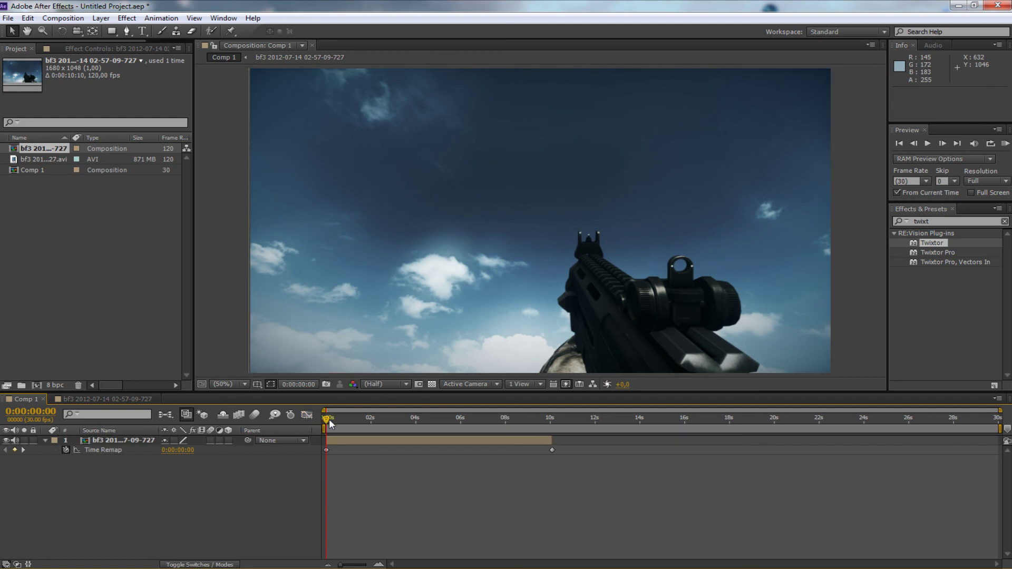
{"action": "left_click_drag", "start_coordinate": [329, 419], "coordinate": [350, 422]}
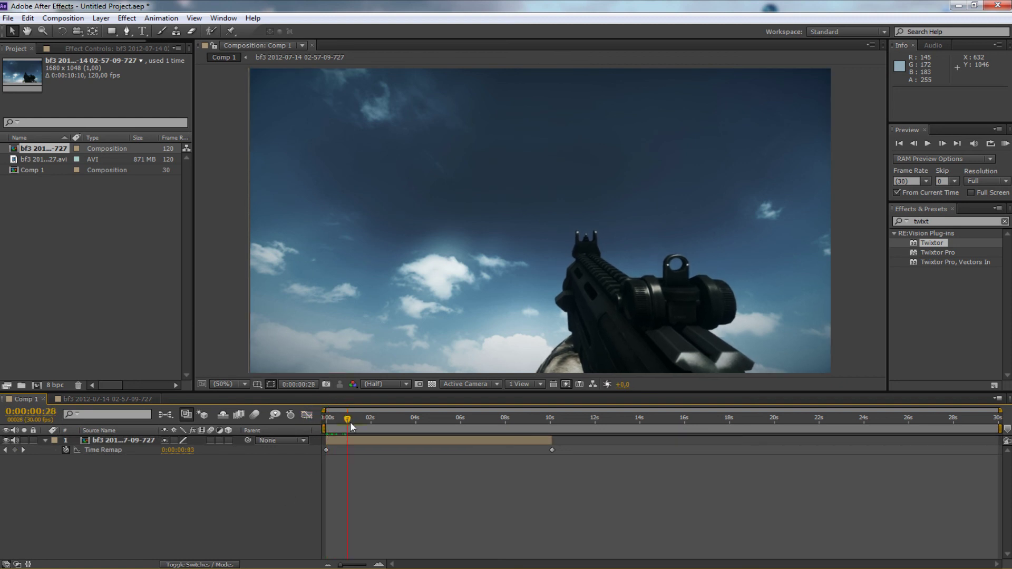
{"action": "left_click_drag", "start_coordinate": [379, 413], "coordinate": [380, 418]}
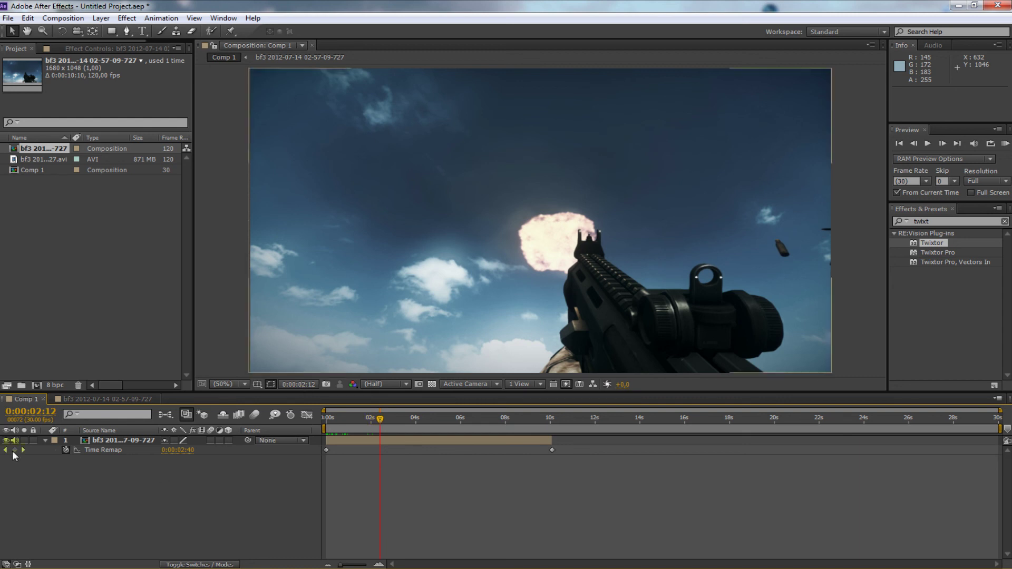
{"action": "left_click", "coordinate": [14, 451]}
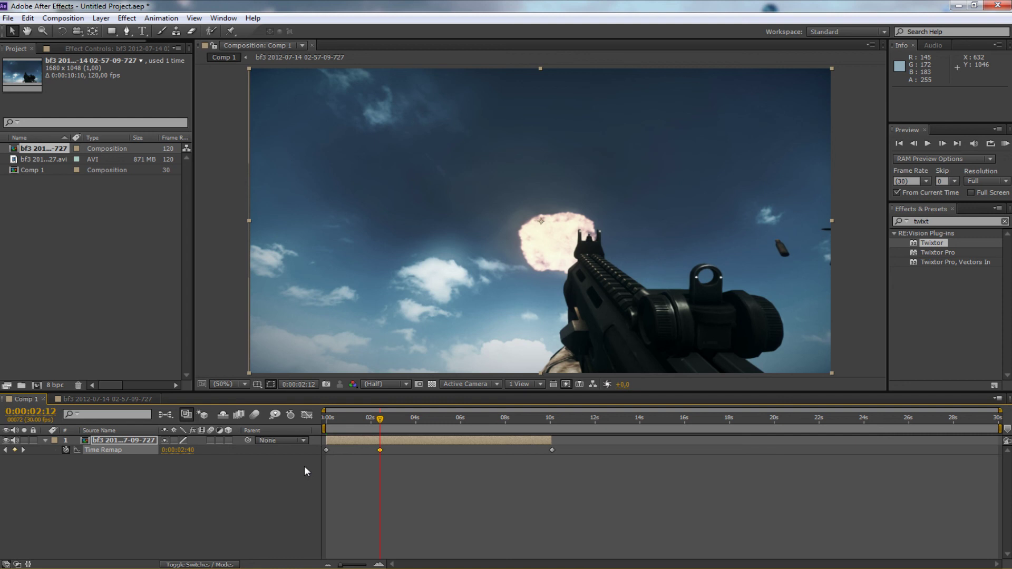
Step: Move the current time to 0:00:05:01 for the second keyframe
{"action": "left_click", "coordinate": [410, 420]}
{"action": "left_click_drag", "start_coordinate": [410, 420], "coordinate": [442, 443]}
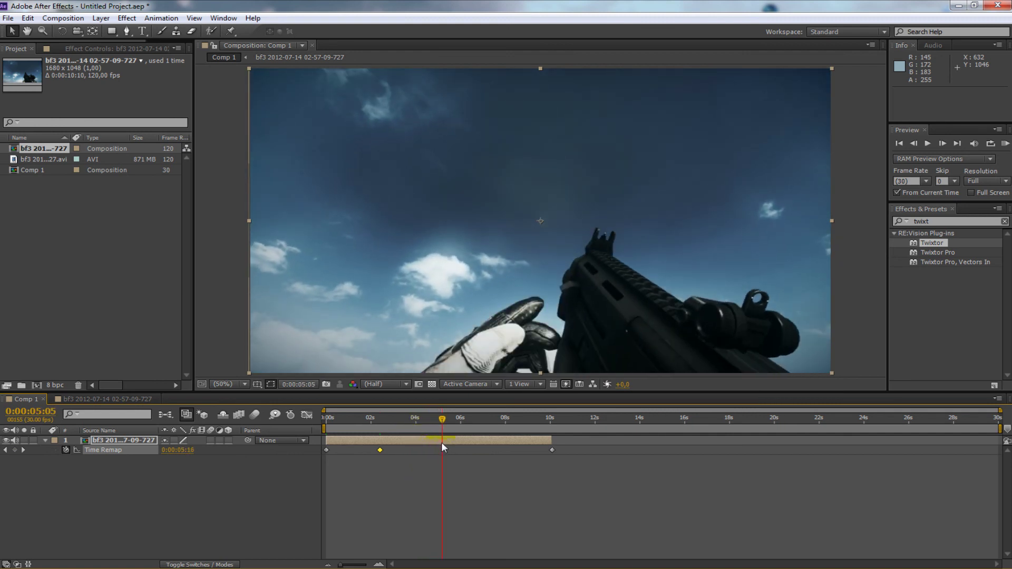
{"action": "left_click_drag", "start_coordinate": [443, 444], "coordinate": [439, 444]}
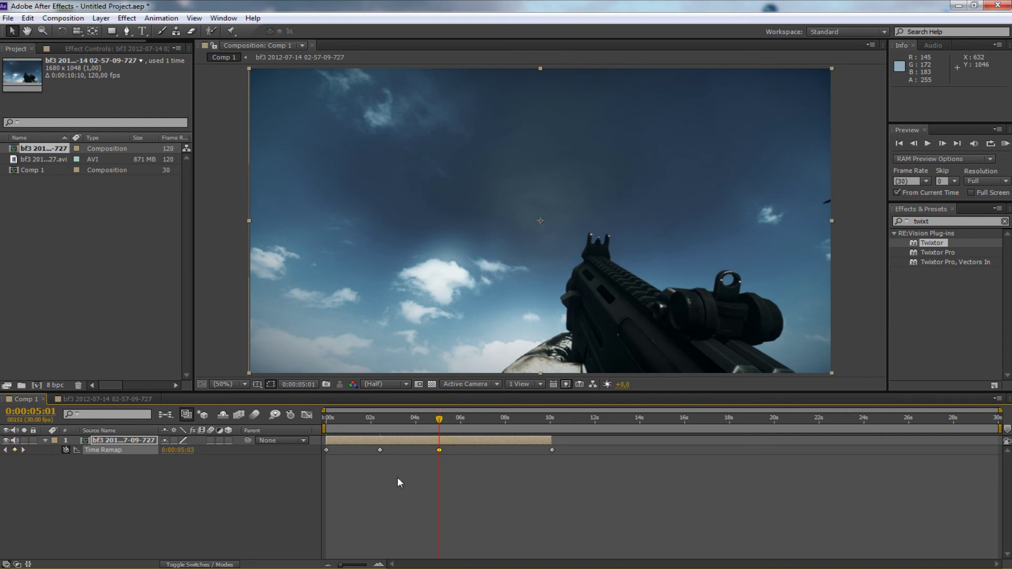
Step: Drag the middle speed segment down to about 0.34 sec/sec between 2.4 and 10 seconds
{"action": "left_click", "coordinate": [307, 415]}
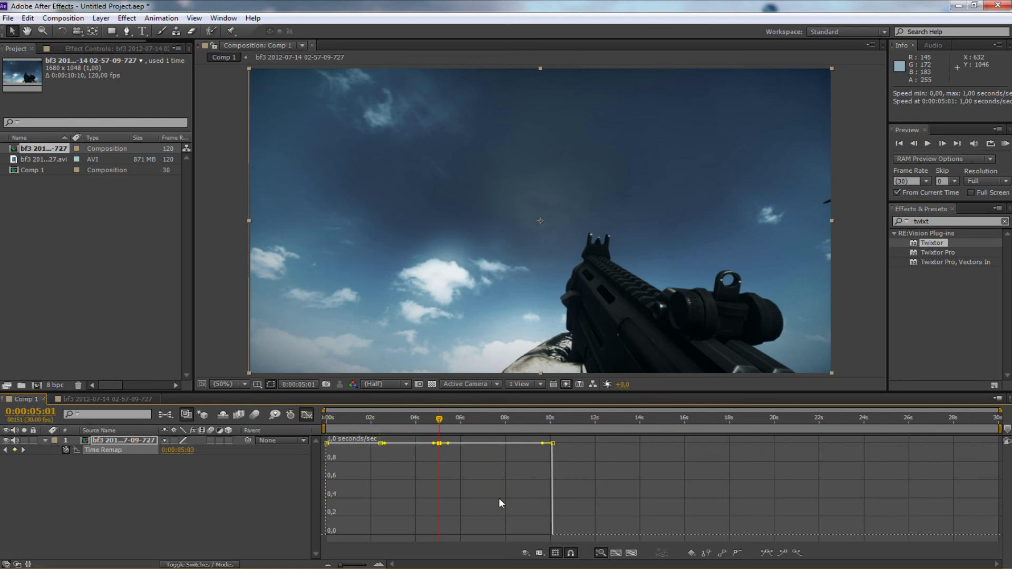
{"action": "left_click", "coordinate": [477, 475]}
{"action": "left_click", "coordinate": [483, 443]}
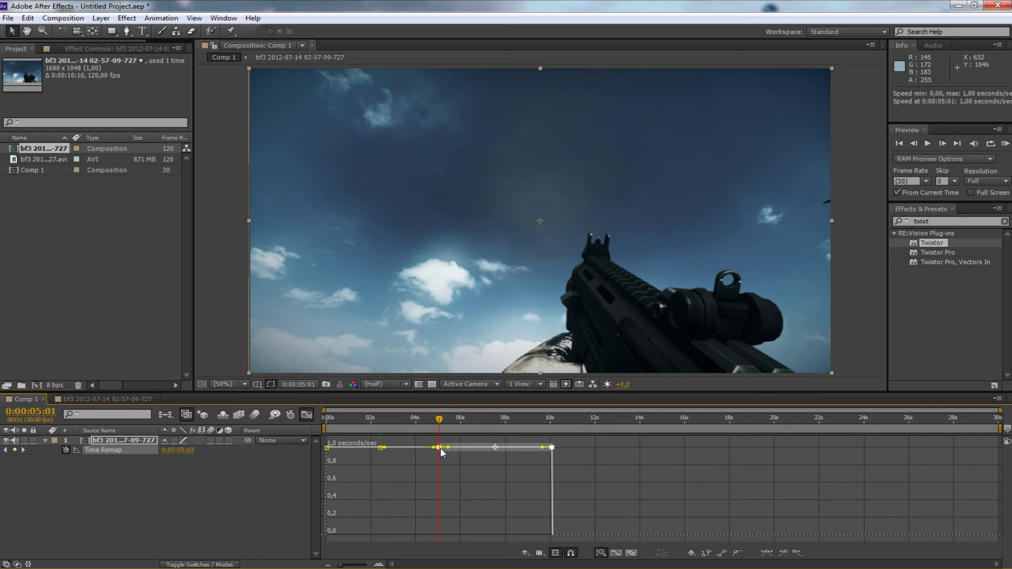
{"action": "left_click", "coordinate": [552, 448]}
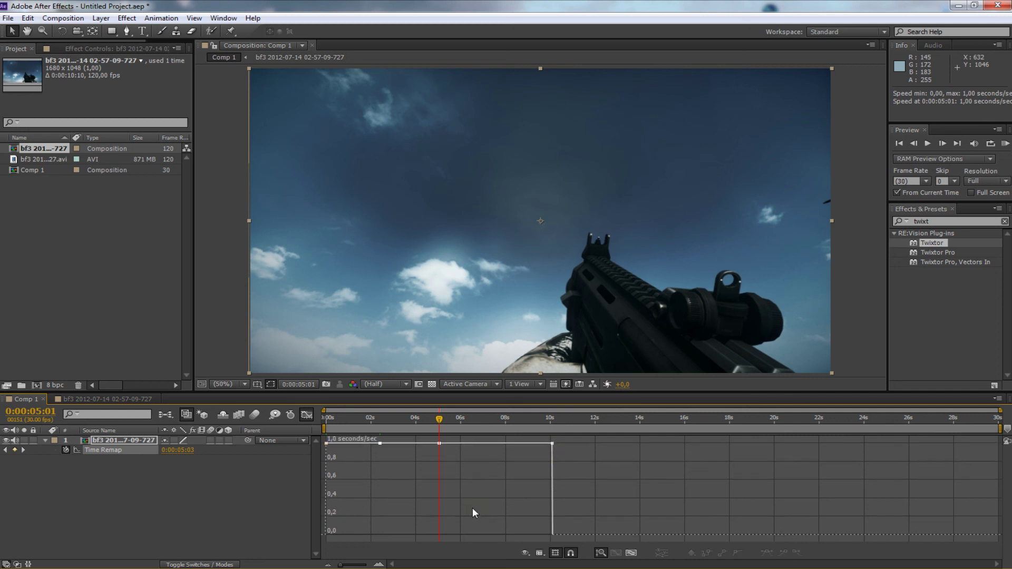
{"action": "mouse_move", "coordinate": [492, 444]}
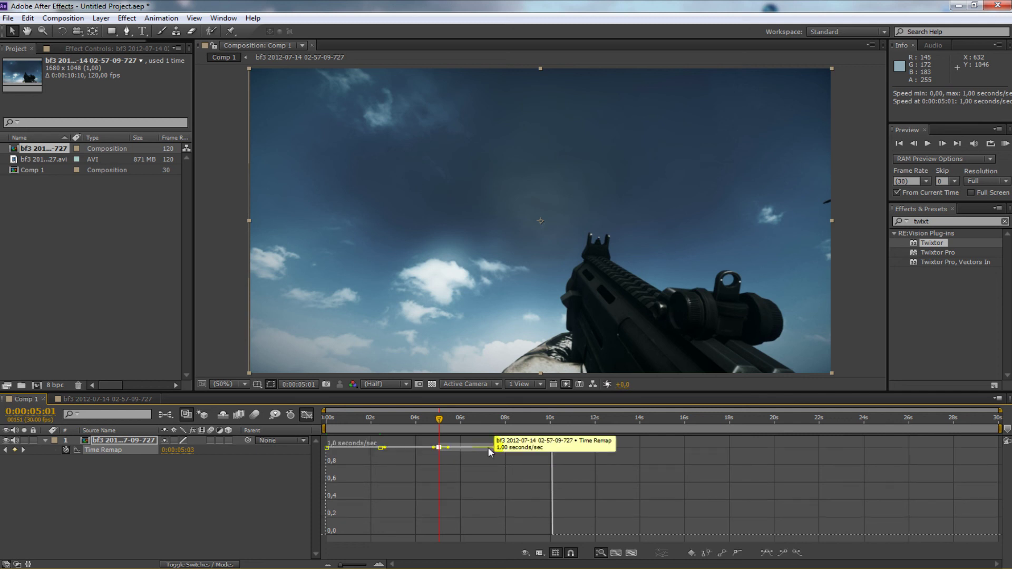
{"action": "left_click_drag", "start_coordinate": [488, 447], "coordinate": [618, 447]}
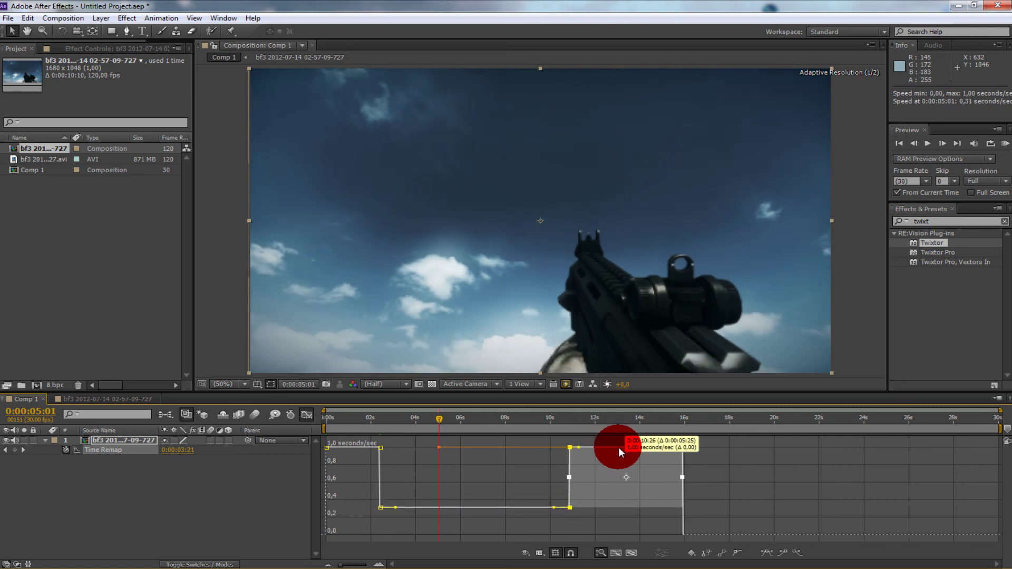
{"action": "left_click_drag", "start_coordinate": [618, 447], "coordinate": [602, 447]}
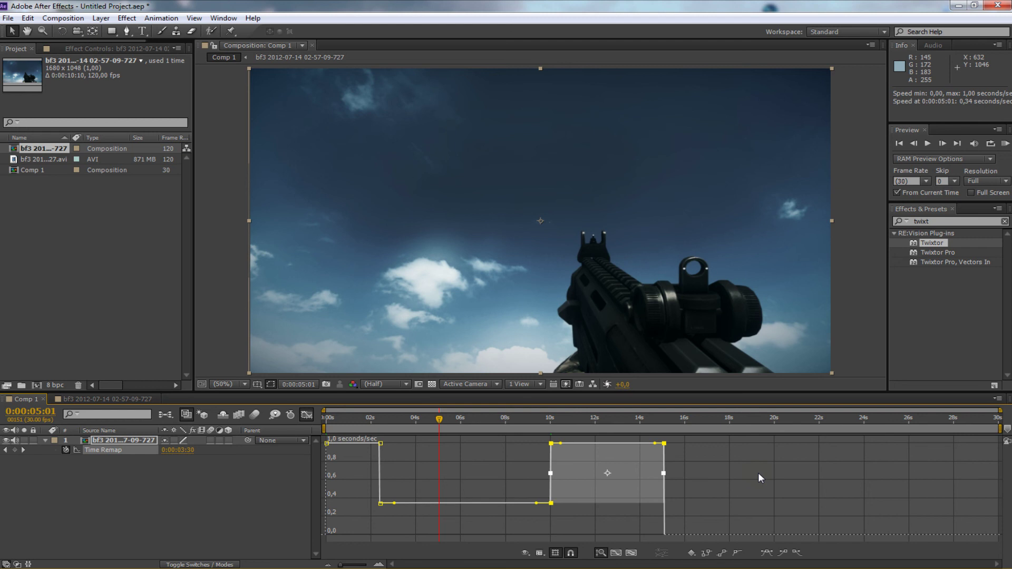
Step: Preview frames past 10 seconds and extend the layer's out point to 24:12
{"action": "left_click", "coordinate": [506, 466]}
{"action": "left_click", "coordinate": [542, 420]}
{"action": "left_click_drag", "start_coordinate": [546, 426], "coordinate": [873, 441]}
{"action": "left_click", "coordinate": [305, 416]}
{"action": "left_click", "coordinate": [307, 416]}
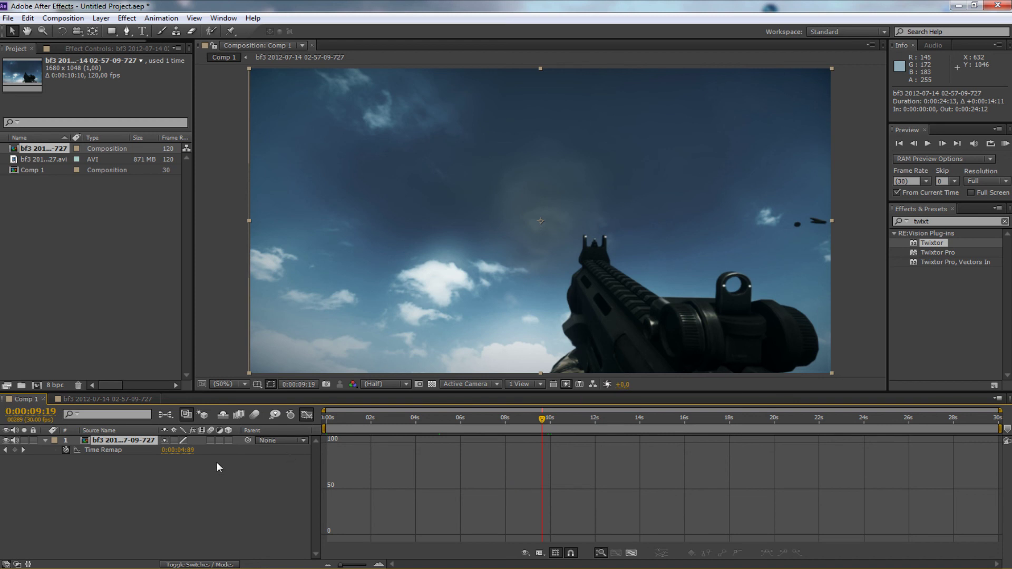
{"action": "left_click", "coordinate": [121, 452]}
{"action": "left_click_drag", "start_coordinate": [546, 418], "coordinate": [483, 430]}
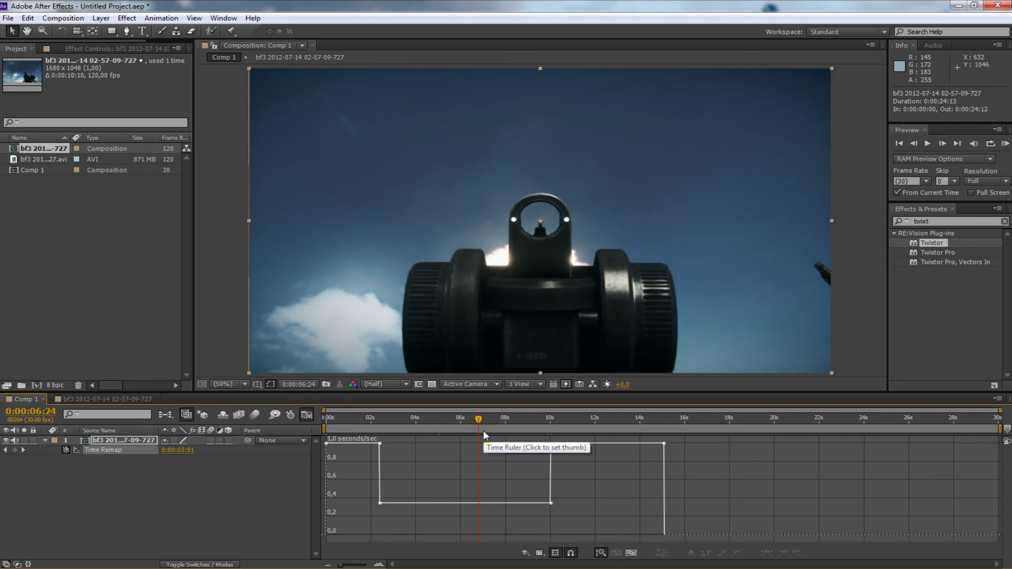
Step: Curve the 2.5 s and 10 s speed handles so speed eases to about 0.22 sec/sec and back
{"action": "left_click", "coordinate": [379, 502]}
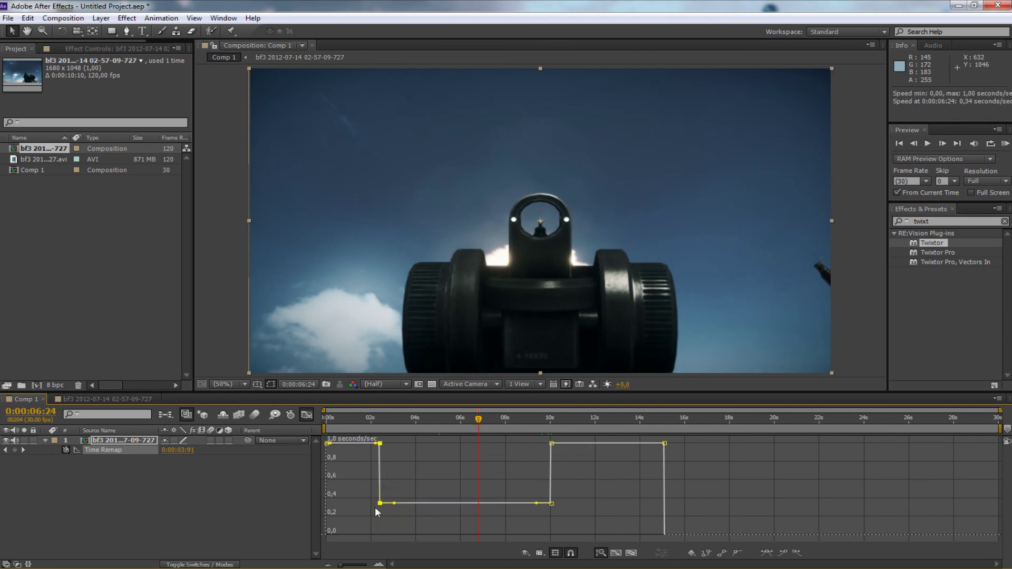
{"action": "left_click_drag", "start_coordinate": [380, 502], "coordinate": [382, 448]}
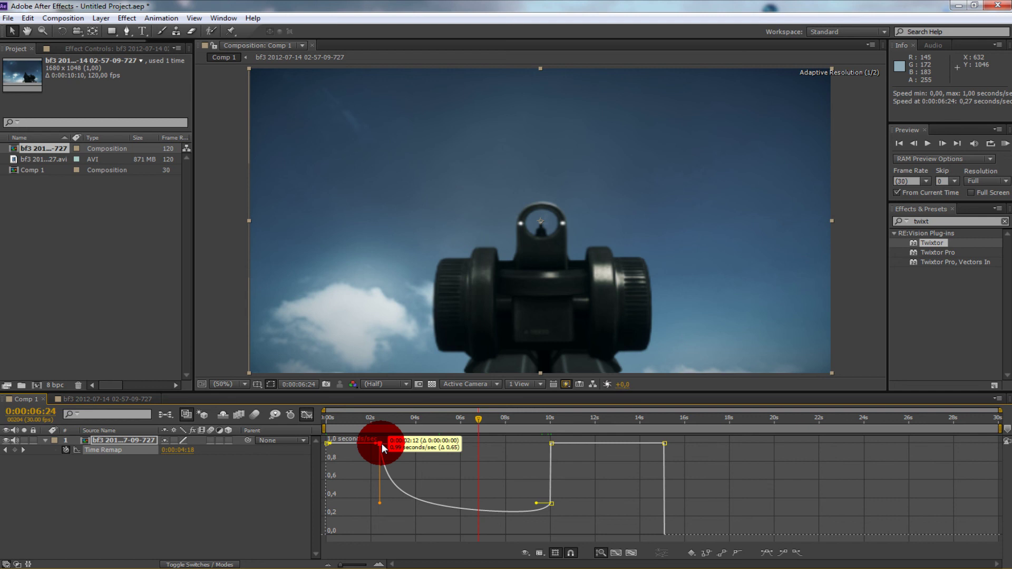
{"action": "left_click", "coordinate": [552, 503]}
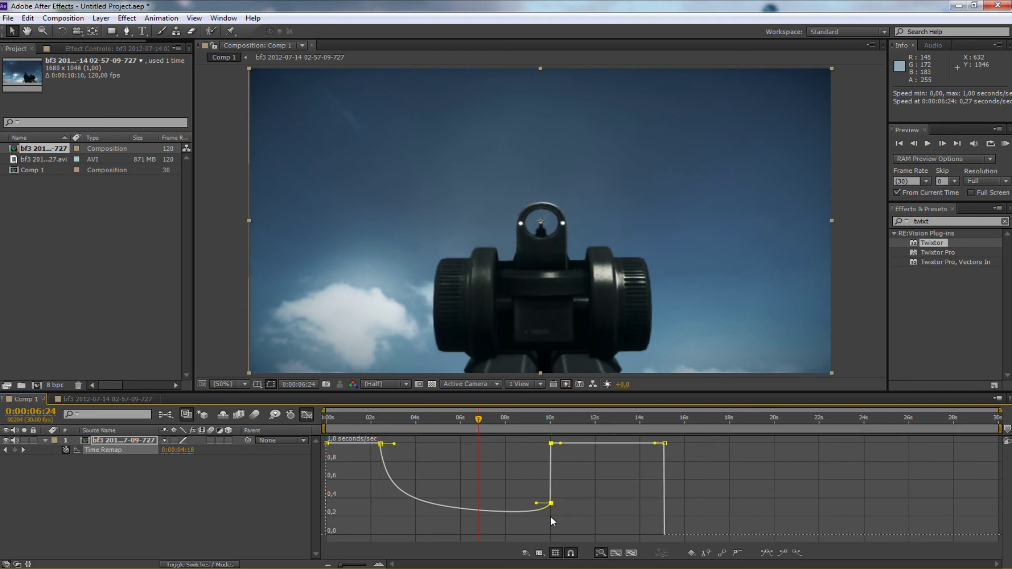
{"action": "mouse_move", "coordinate": [552, 503]}
{"action": "left_mouse_down"}
{"action": "mouse_move", "coordinate": [553, 447]}
{"action": "mouse_move", "coordinate": [546, 476]}
{"action": "left_mouse_up"}
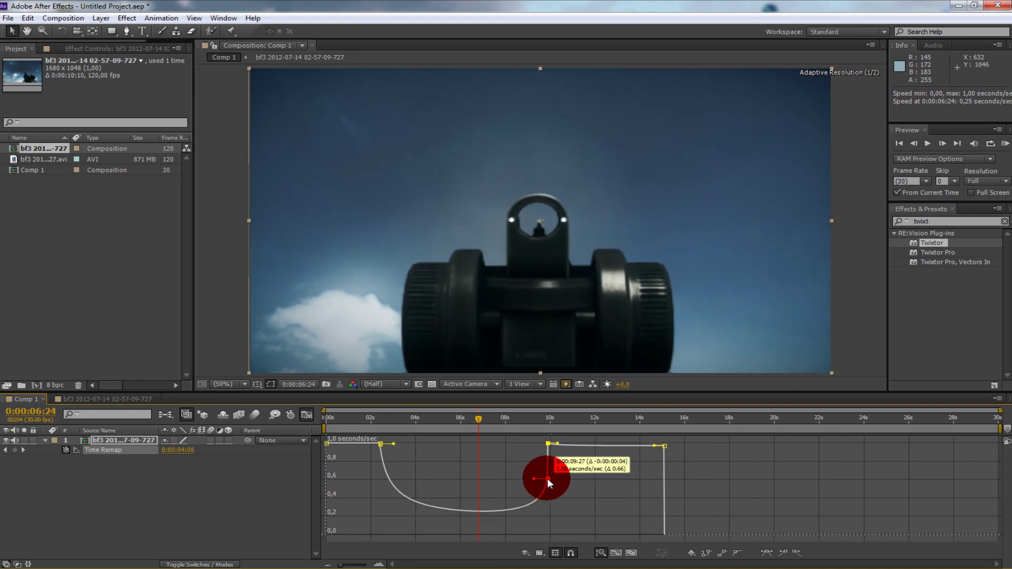
{"action": "left_click_drag", "start_coordinate": [546, 477], "coordinate": [552, 444]}
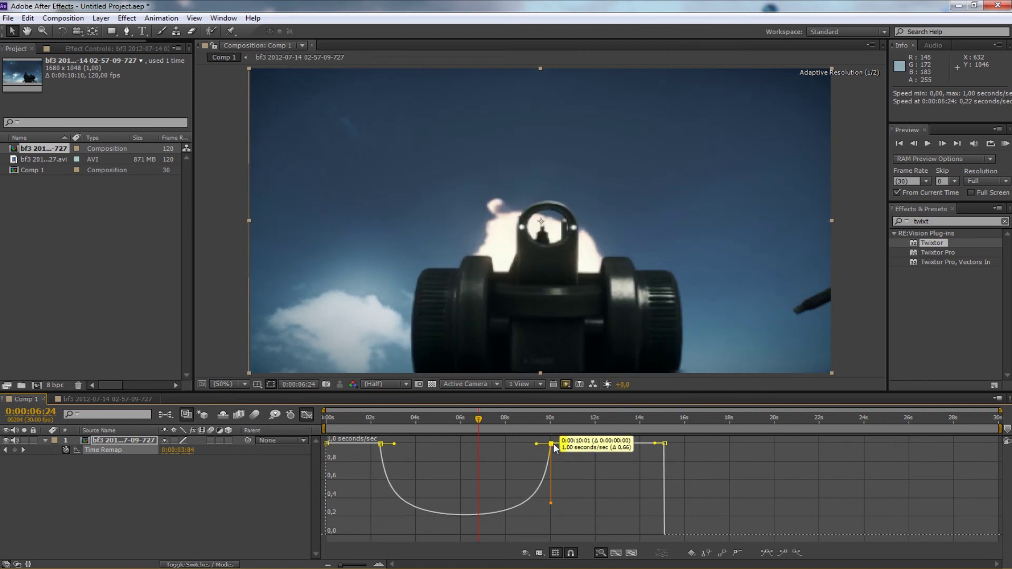
{"action": "left_click_drag", "start_coordinate": [553, 444], "coordinate": [553, 444]}
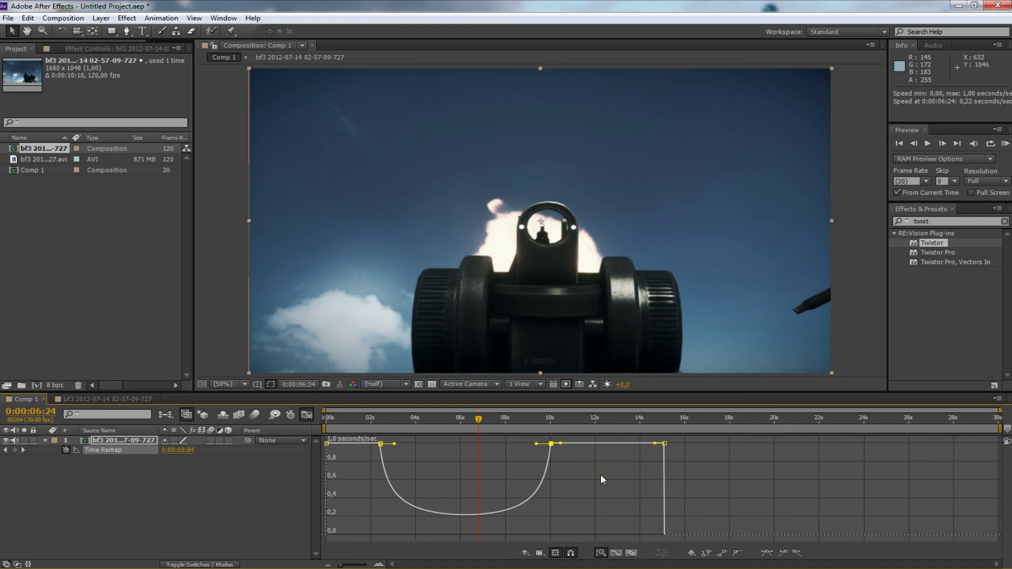
{"action": "left_click_drag", "start_coordinate": [406, 423], "coordinate": [433, 426]}
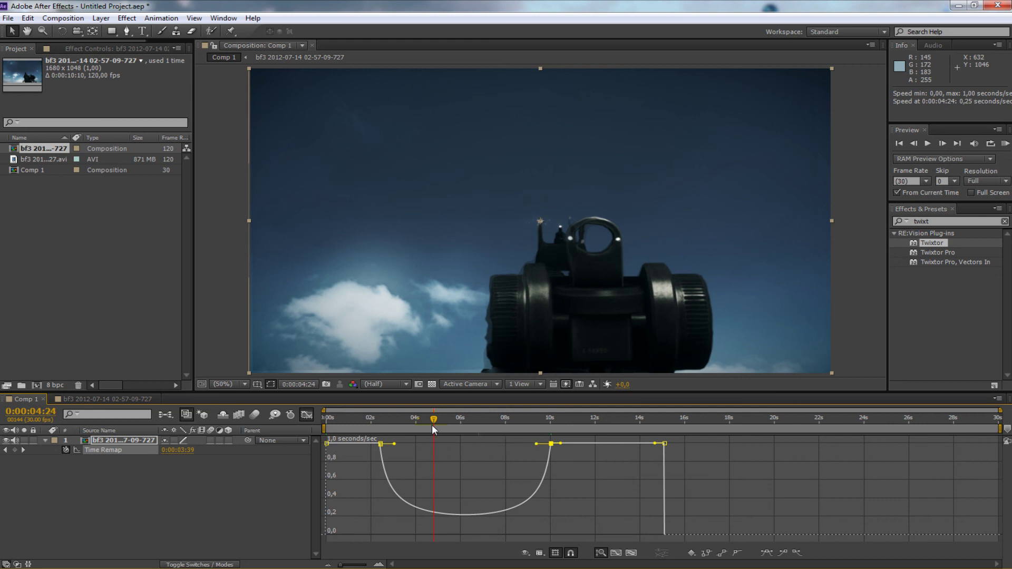
{"action": "mouse_move", "coordinate": [446, 419]}
{"action": "left_mouse_down"}
{"action": "mouse_move", "coordinate": [455, 422]}
{"action": "mouse_move", "coordinate": [434, 441]}
{"action": "left_mouse_up"}
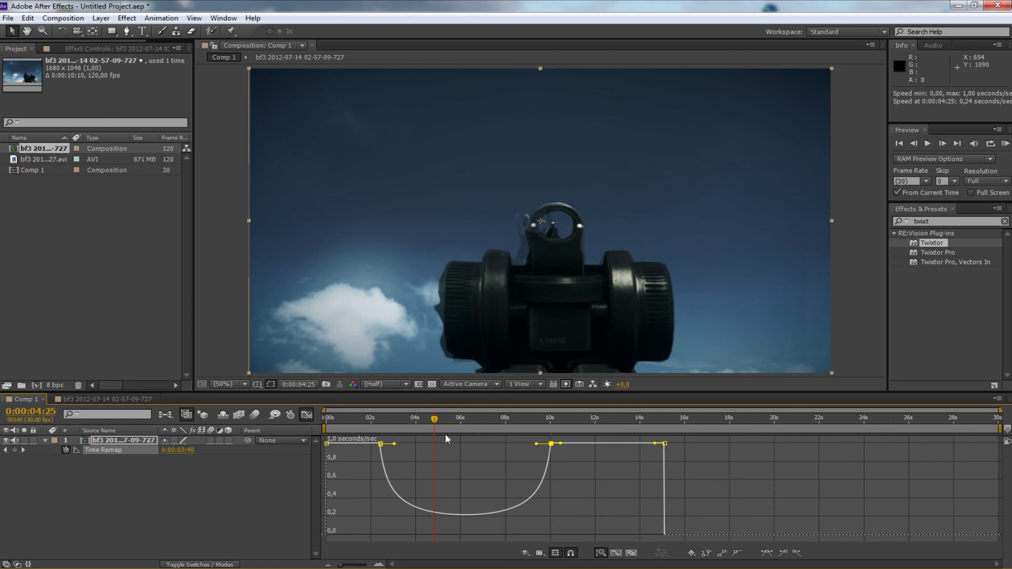
{"action": "left_click_drag", "start_coordinate": [438, 418], "coordinate": [527, 434]}
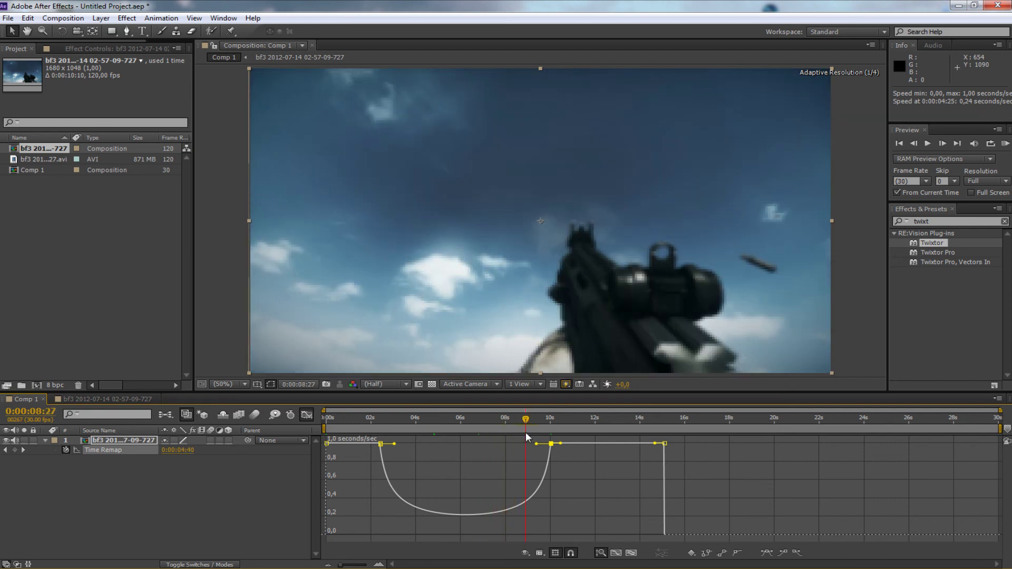
Step: Lengthen the 2.5 s keyframe's ease out and sharpen the speed rise into the 10 s keyframe
{"action": "left_click", "coordinate": [394, 444]}
{"action": "left_click_drag", "start_coordinate": [397, 448], "coordinate": [447, 428]}
{"action": "left_click", "coordinate": [385, 428]}
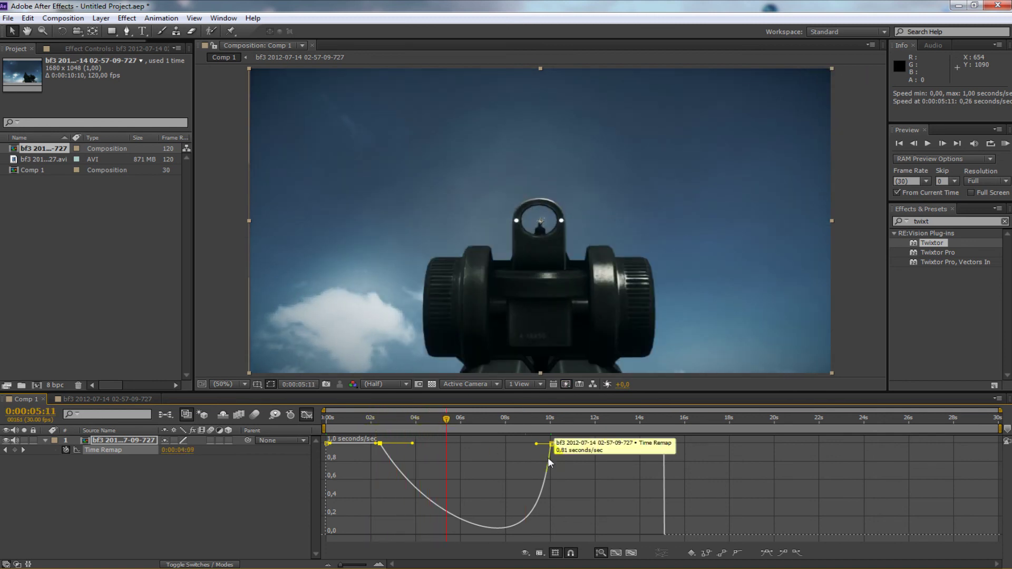
{"action": "left_click_drag", "start_coordinate": [539, 445], "coordinate": [547, 445]}
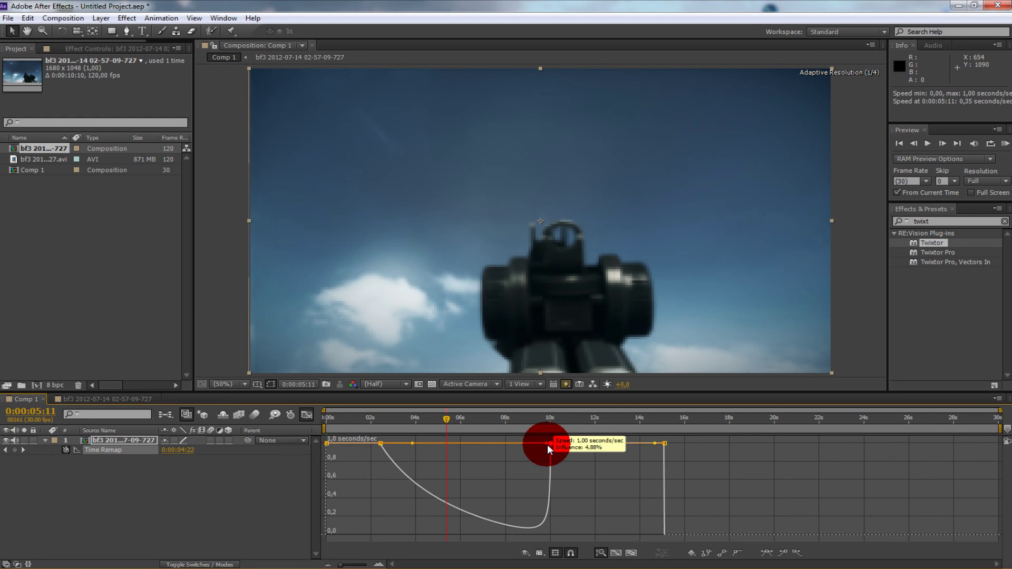
Step: Scrub from about 8.7 s to 9.5 s to check the slowest part and the ramp back up
{"action": "left_click_drag", "start_coordinate": [501, 422], "coordinate": [530, 427]}
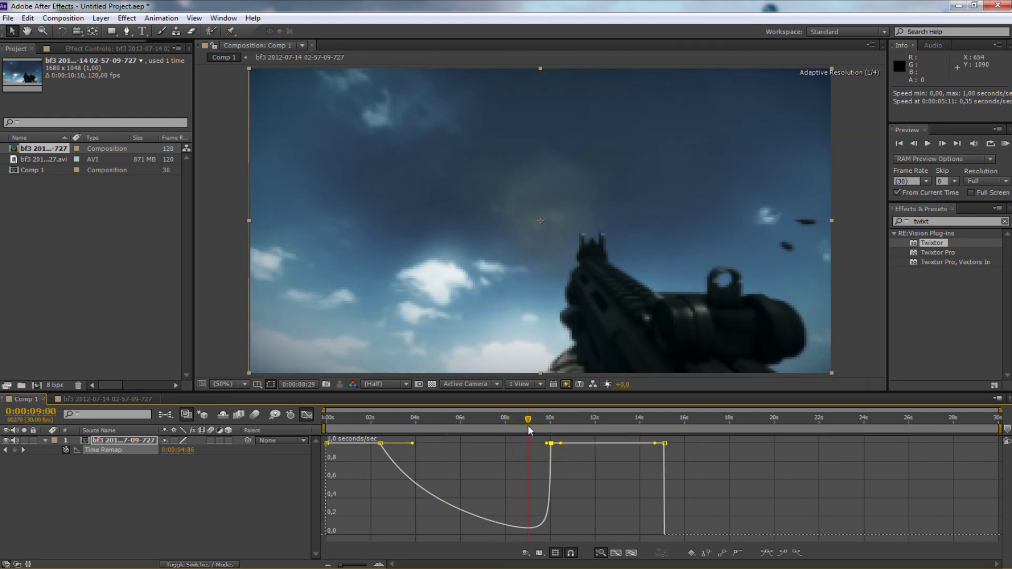
{"action": "mouse_move", "coordinate": [533, 530]}
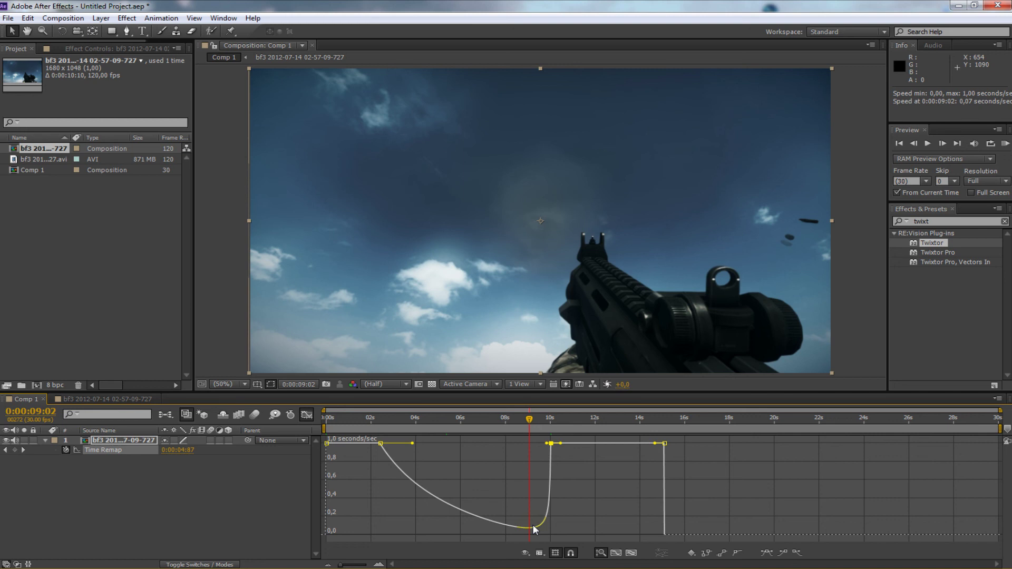
{"action": "left_click", "coordinate": [519, 416]}
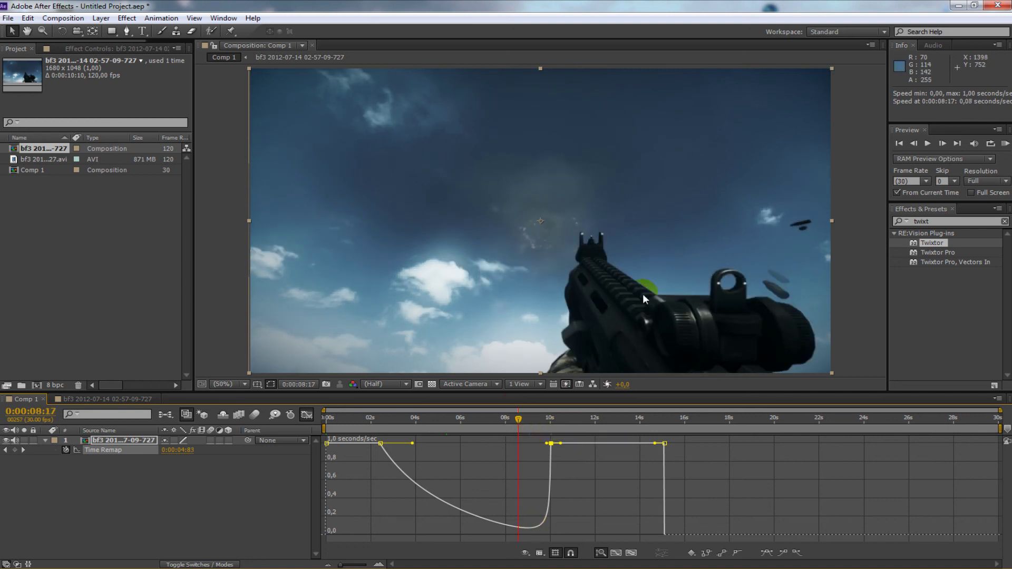
{"action": "left_click", "coordinate": [770, 275]}
{"action": "left_click_drag", "start_coordinate": [523, 426], "coordinate": [540, 424]}
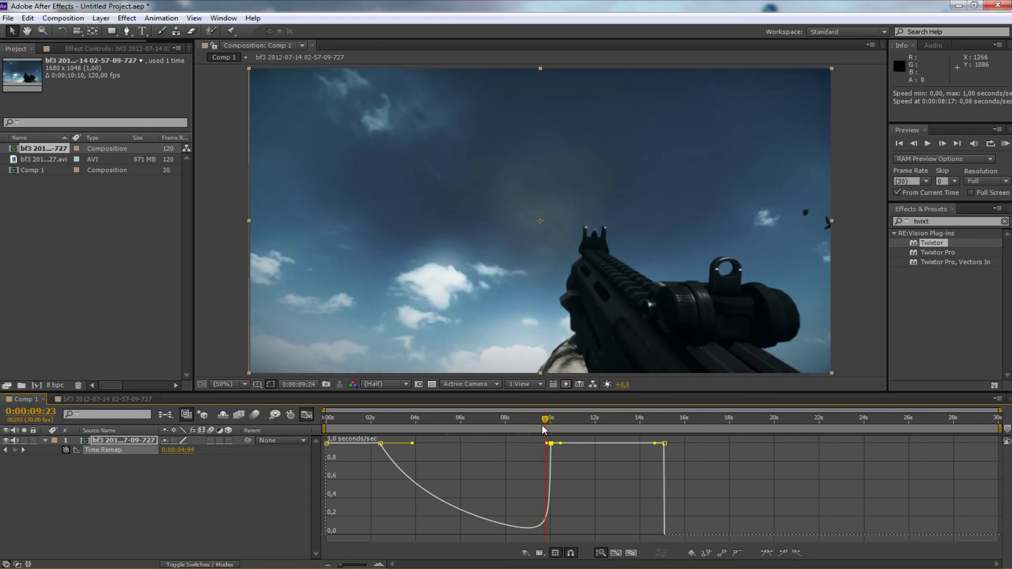
Step: Scrub back to 9:08 to review the speed ramp
{"action": "left_click_drag", "start_coordinate": [541, 426], "coordinate": [427, 430]}
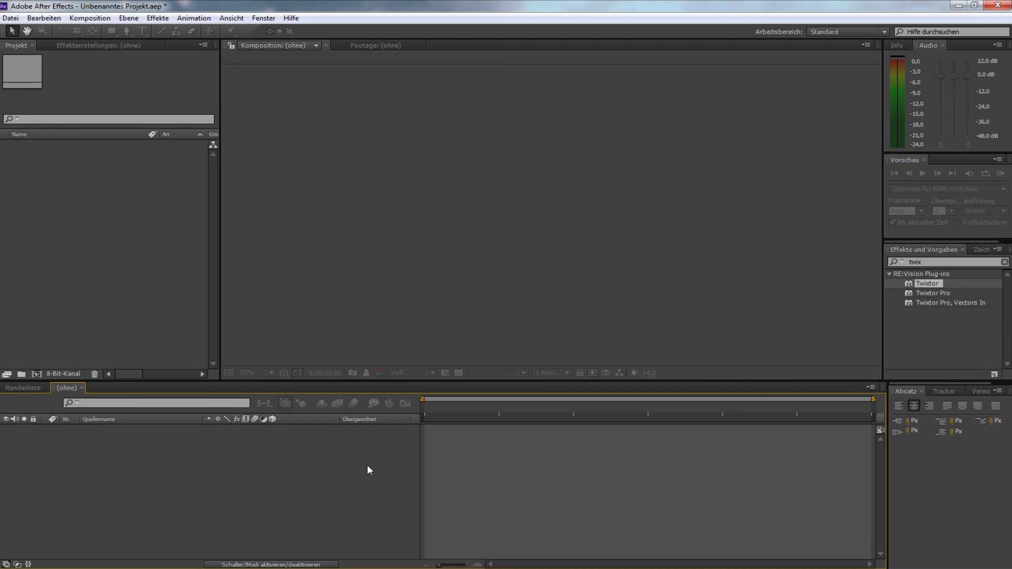
{"action": "left_click", "coordinate": [339, 543]}
{"action": "left_click", "coordinate": [576, 272]}
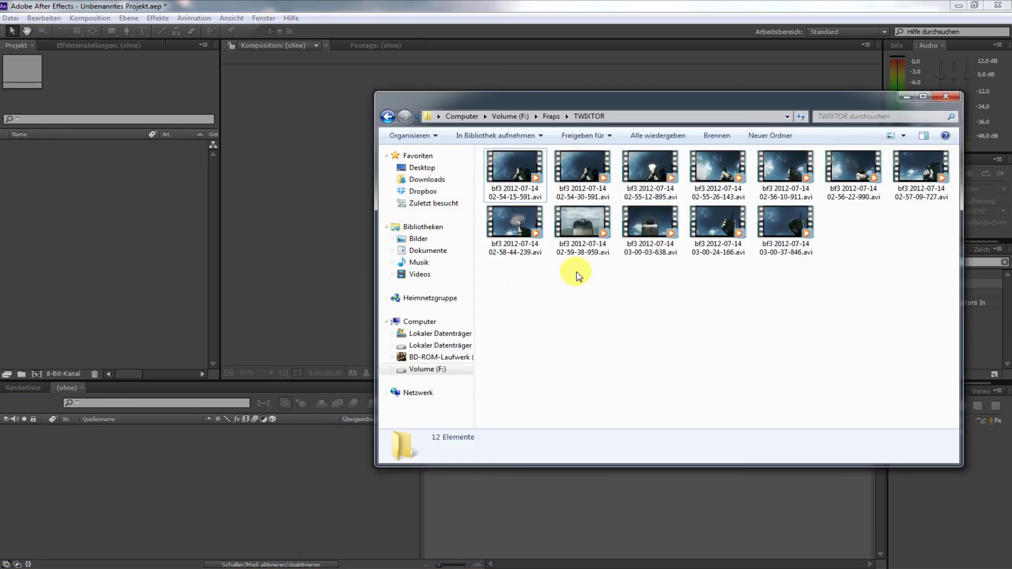
{"action": "mouse_move", "coordinate": [927, 181]}
{"action": "left_mouse_down"}
{"action": "mouse_move", "coordinate": [195, 186]}
{"action": "mouse_move", "coordinate": [105, 204]}
{"action": "left_mouse_up"}
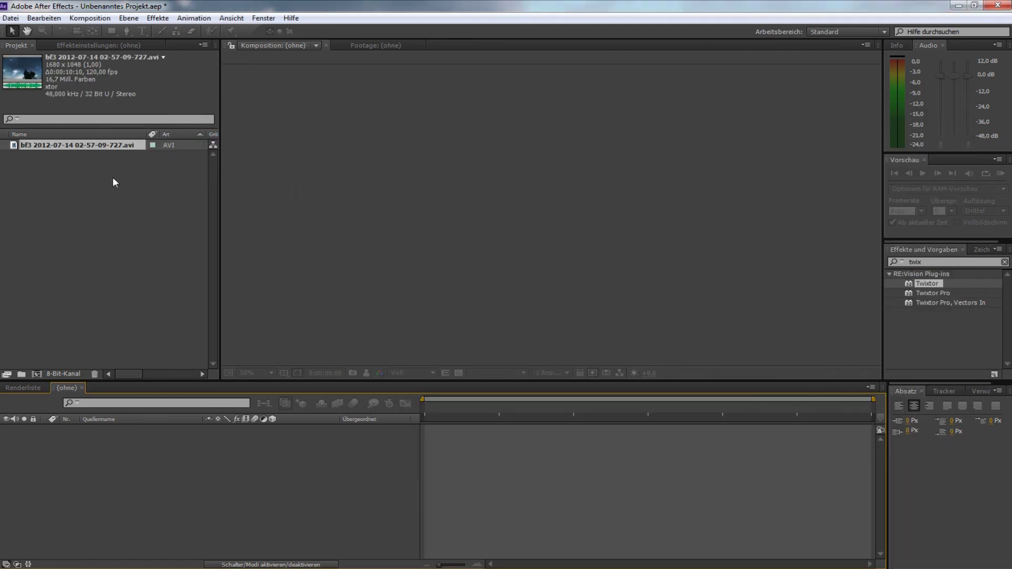
Step: Create composition Komp 1 at 1920×1080, 30 fps frame rate and 0:00:30:00 duration
{"action": "left_click", "coordinate": [91, 18]}
{"action": "left_click", "coordinate": [90, 32]}
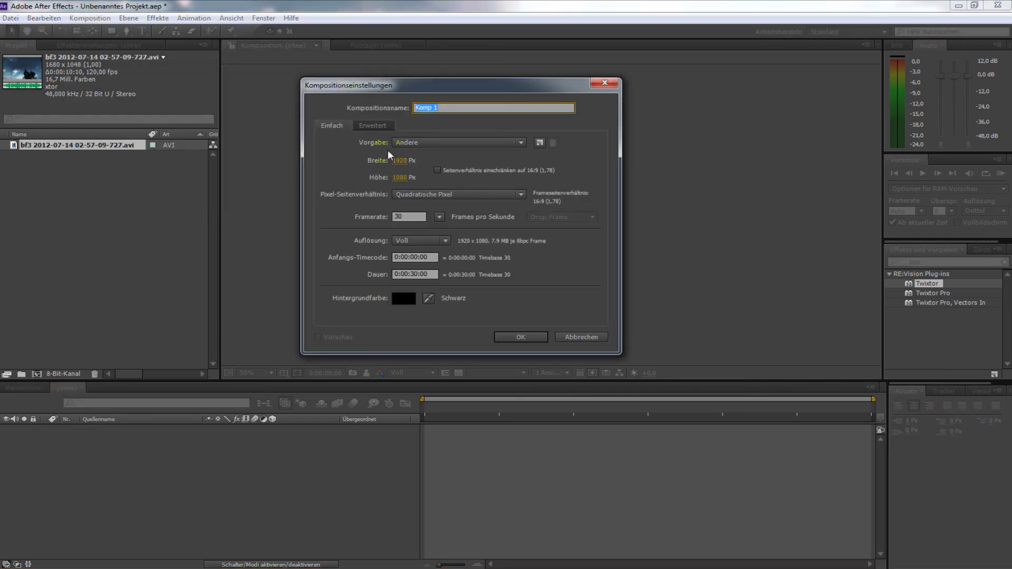
{"action": "left_click", "coordinate": [402, 216]}
{"action": "left_click", "coordinate": [410, 275]}
{"action": "left_click", "coordinate": [522, 339]}
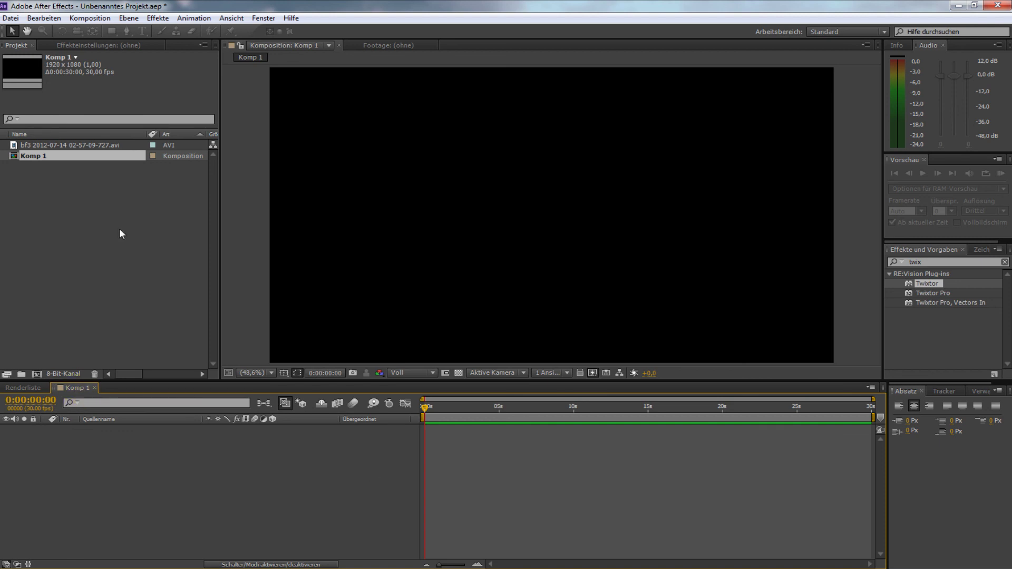
Step: Make a composition from the avi clip and apply Twixtor to its layer
{"action": "left_click", "coordinate": [67, 146]}
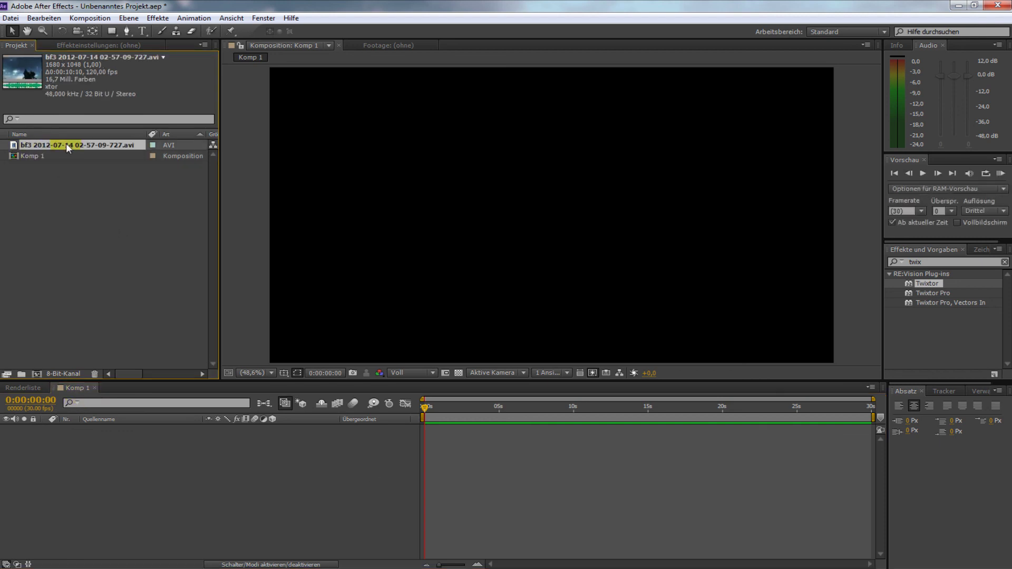
{"action": "left_click_drag", "start_coordinate": [65, 143], "coordinate": [37, 374]}
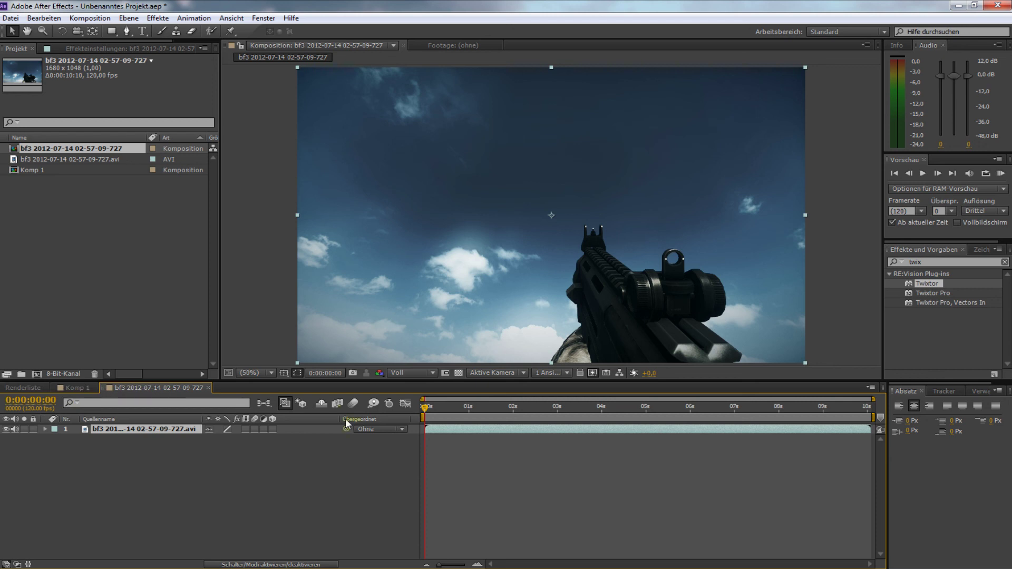
{"action": "left_click", "coordinate": [916, 262]}
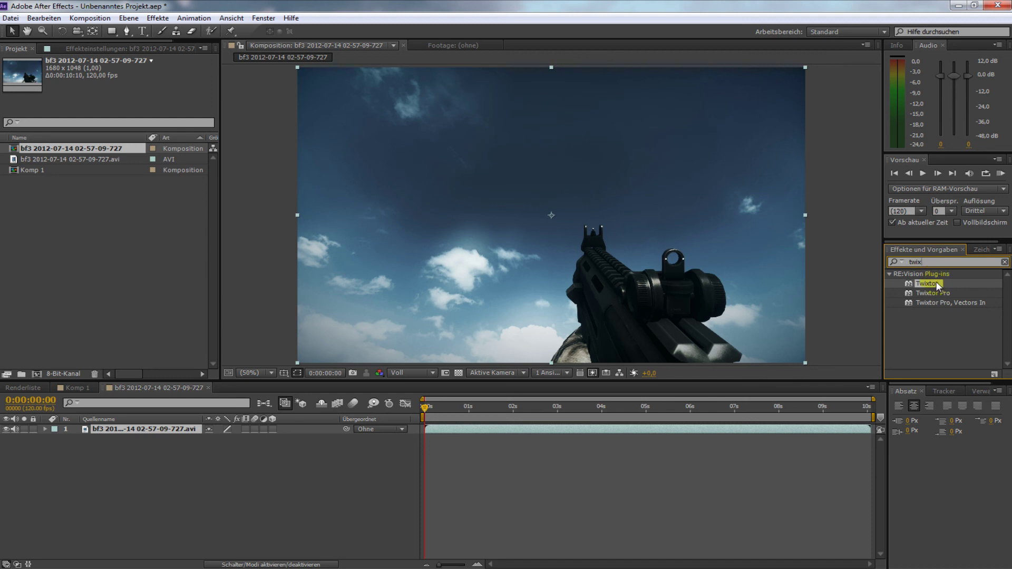
{"action": "left_click_drag", "start_coordinate": [937, 285], "coordinate": [124, 428]}
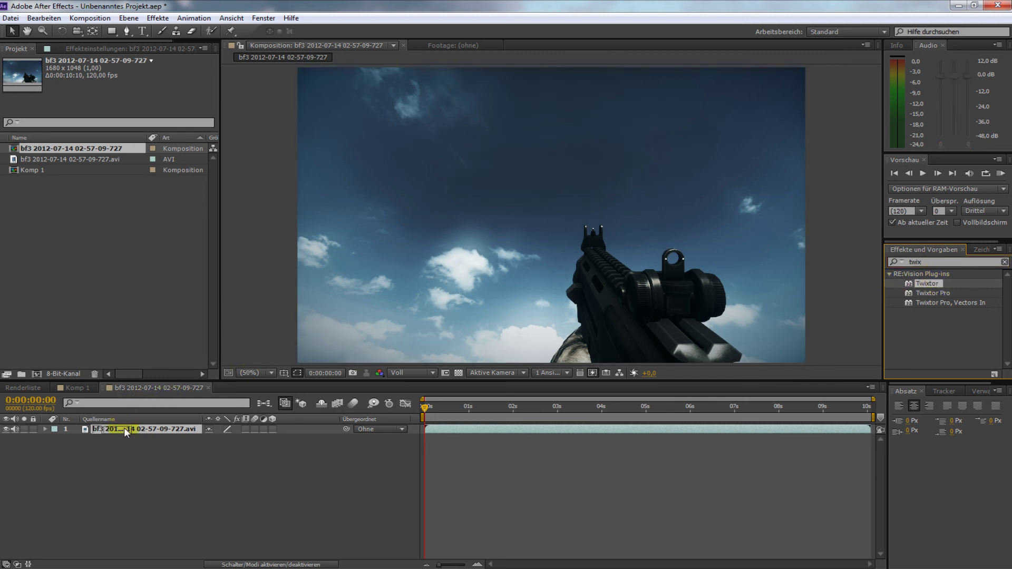
{"action": "left_click_drag", "start_coordinate": [124, 428], "coordinate": [124, 428]}
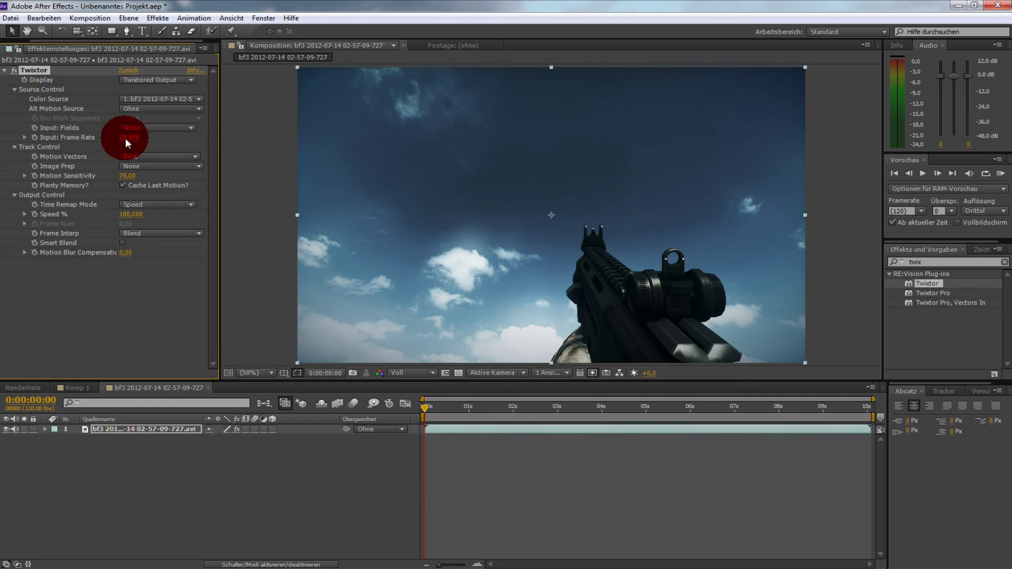
Step: Set Twixtor's input frame rate to 120 and motion sensitivity to 100
{"action": "type", "text": "120"}
{"action": "key", "text": "Return"}
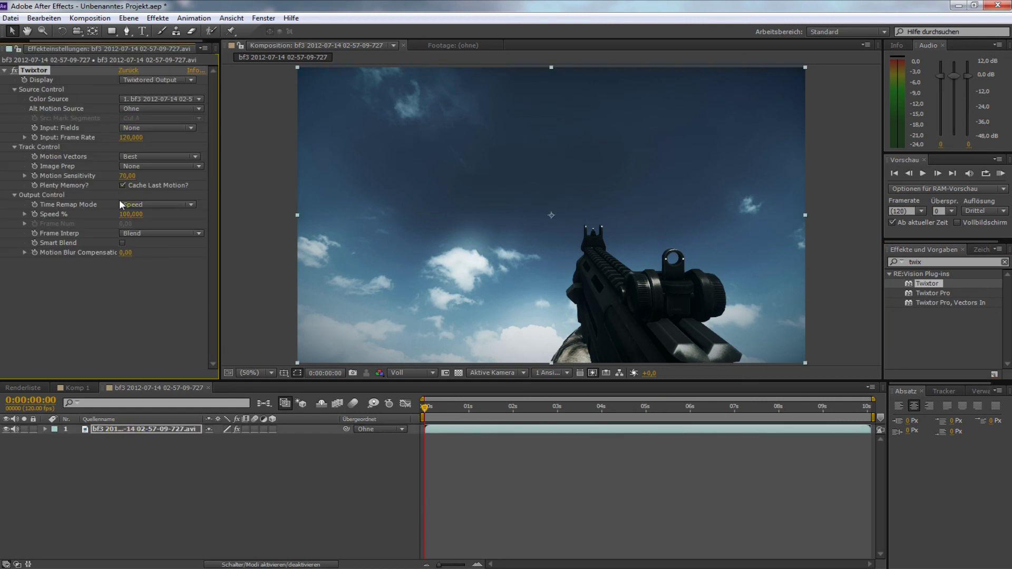
{"action": "left_click_drag", "start_coordinate": [133, 172], "coordinate": [148, 173]}
Step: Add the bf3 Twixtor composition to Komp 1 and scale it to fill the 1920×1080 frame
{"action": "left_click", "coordinate": [85, 389]}
{"action": "left_click", "coordinate": [19, 47]}
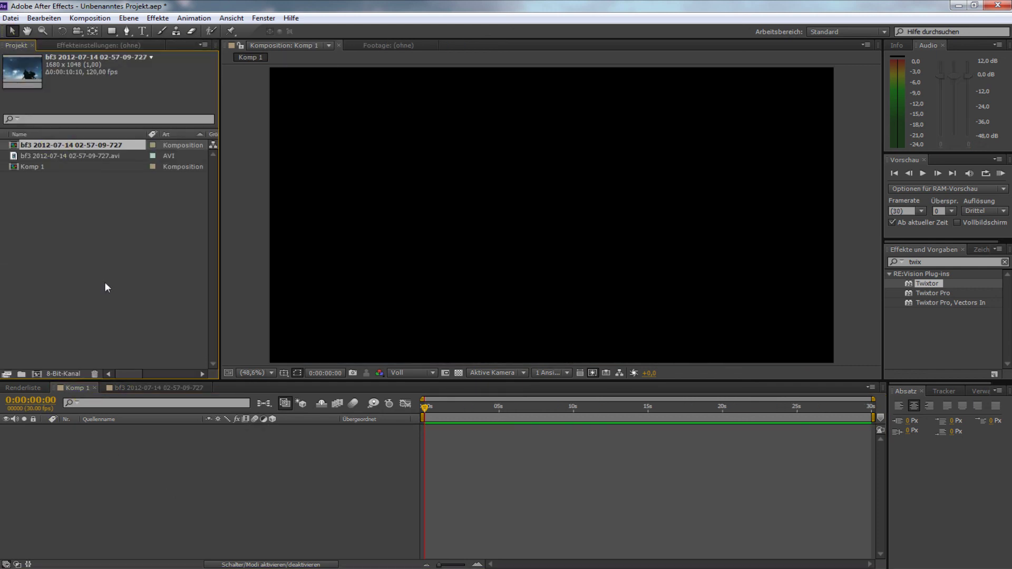
{"action": "left_click", "coordinate": [33, 144]}
{"action": "left_click_drag", "start_coordinate": [39, 148], "coordinate": [150, 474]}
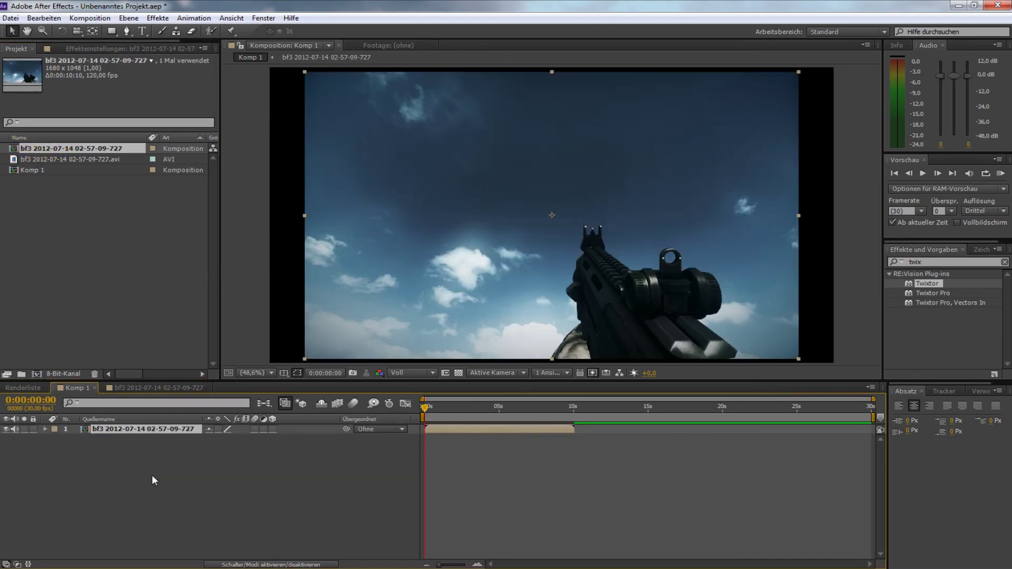
{"action": "left_click", "coordinate": [746, 291]}
{"action": "left_click_drag", "start_coordinate": [800, 359], "coordinate": [835, 363]}
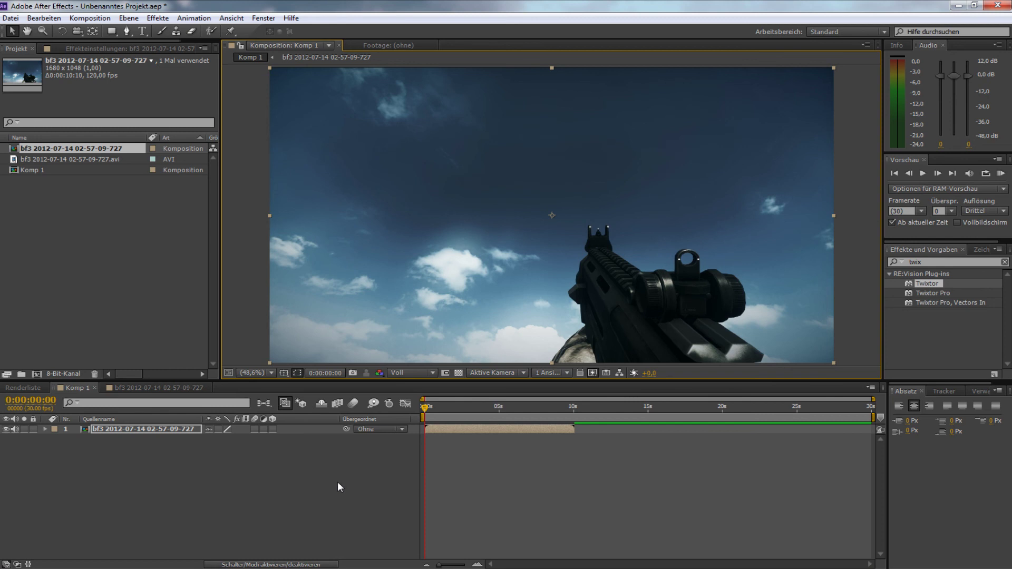
Step: Enable time remapping (Zeitverzerrung aktivieren) on the clip layer
{"action": "double_click", "coordinate": [160, 429]}
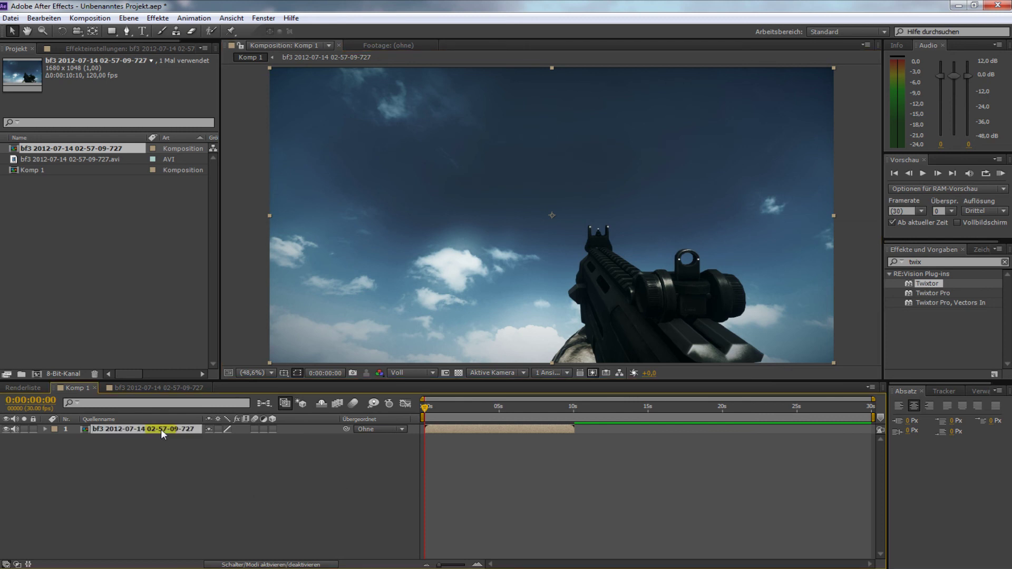
{"action": "right_click", "coordinate": [161, 429]}
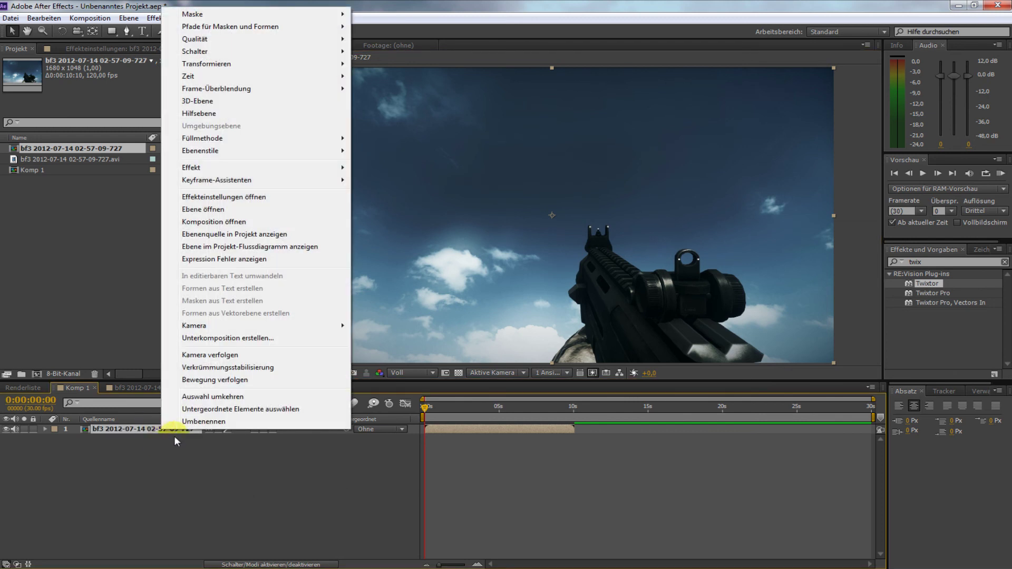
{"action": "mouse_move", "coordinate": [188, 76]}
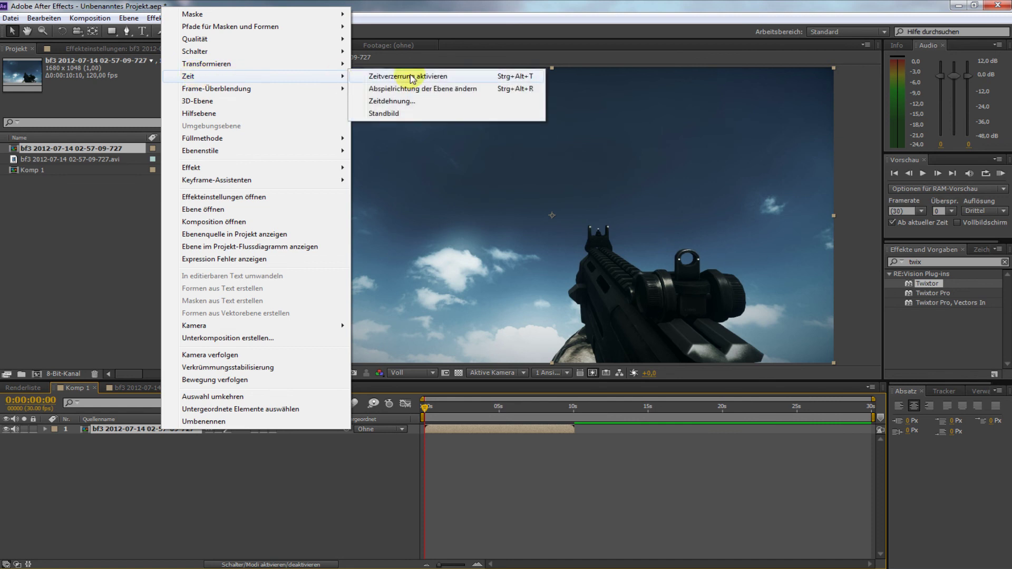
{"action": "left_click", "coordinate": [413, 78]}
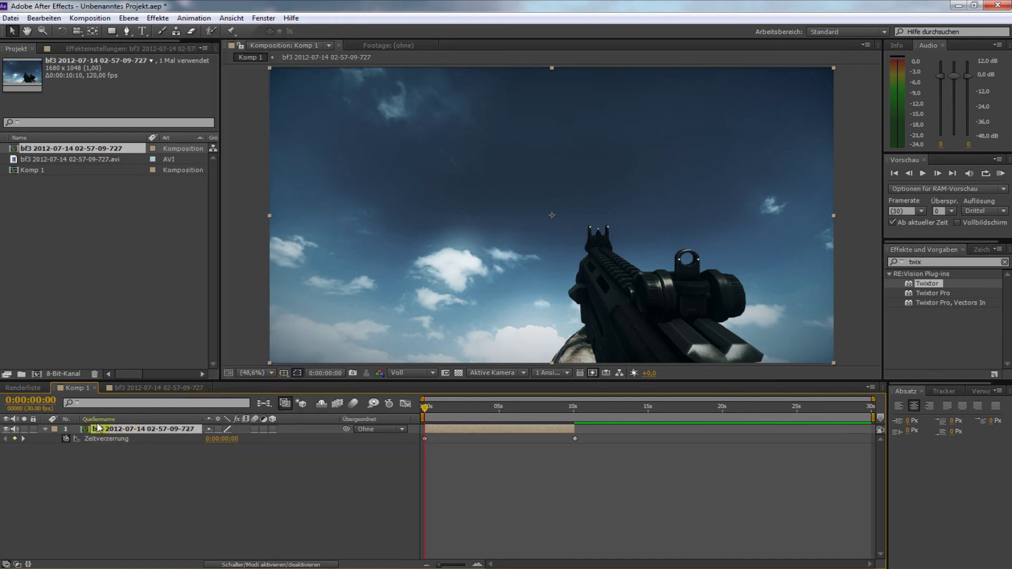
Step: Stretch the layer's out-point to about 28 s and move the current time to 0:00:04:03
{"action": "left_click", "coordinate": [100, 438]}
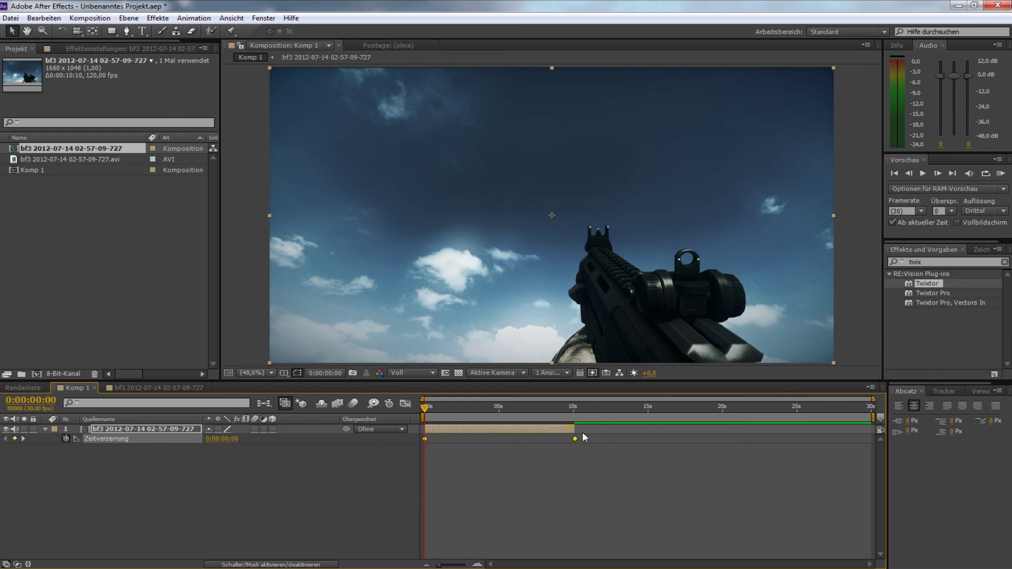
{"action": "left_click_drag", "start_coordinate": [575, 429], "coordinate": [838, 428]}
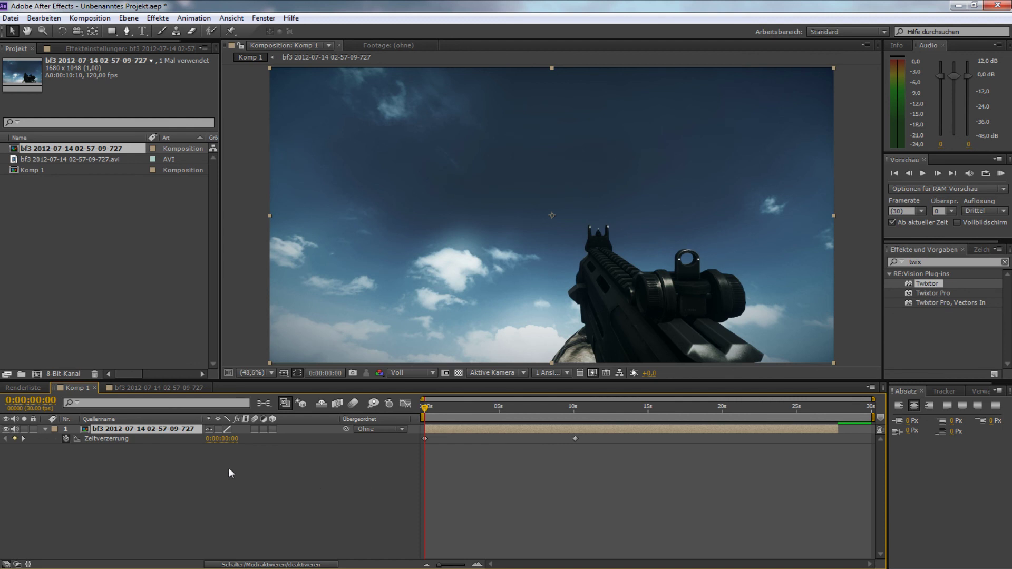
{"action": "left_click", "coordinate": [112, 440]}
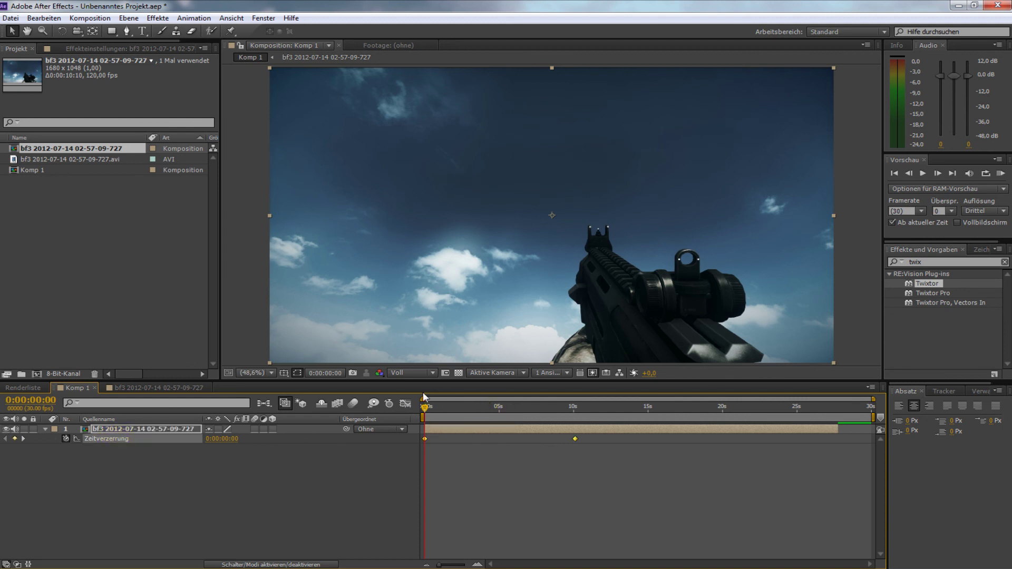
{"action": "left_click_drag", "start_coordinate": [425, 399], "coordinate": [486, 407]}
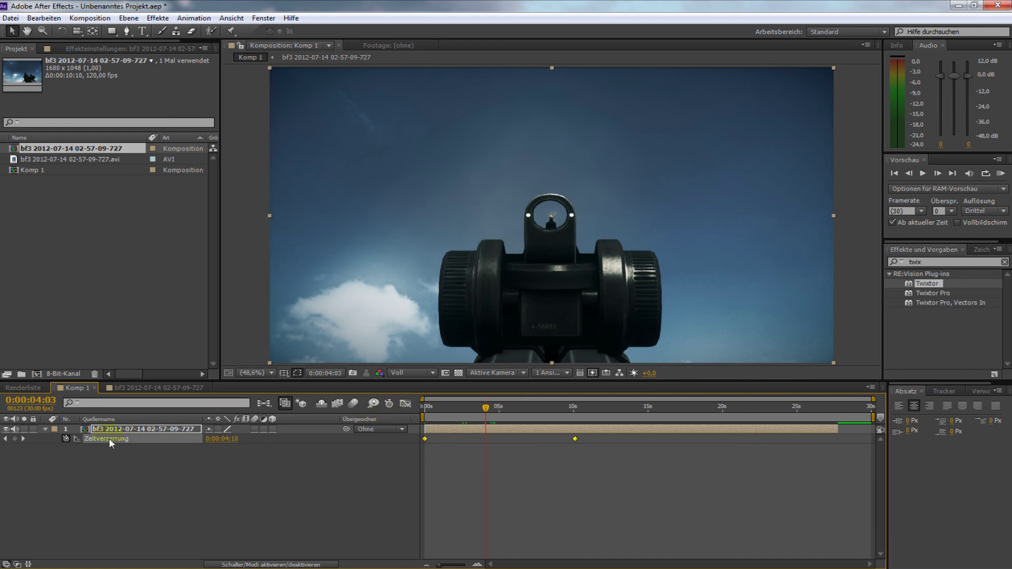
Step: Open the Graph Editor for Time Remap and switch it to the speed graph (Geschwindigkeitskurve bearbeiten)
{"action": "left_click", "coordinate": [406, 404]}
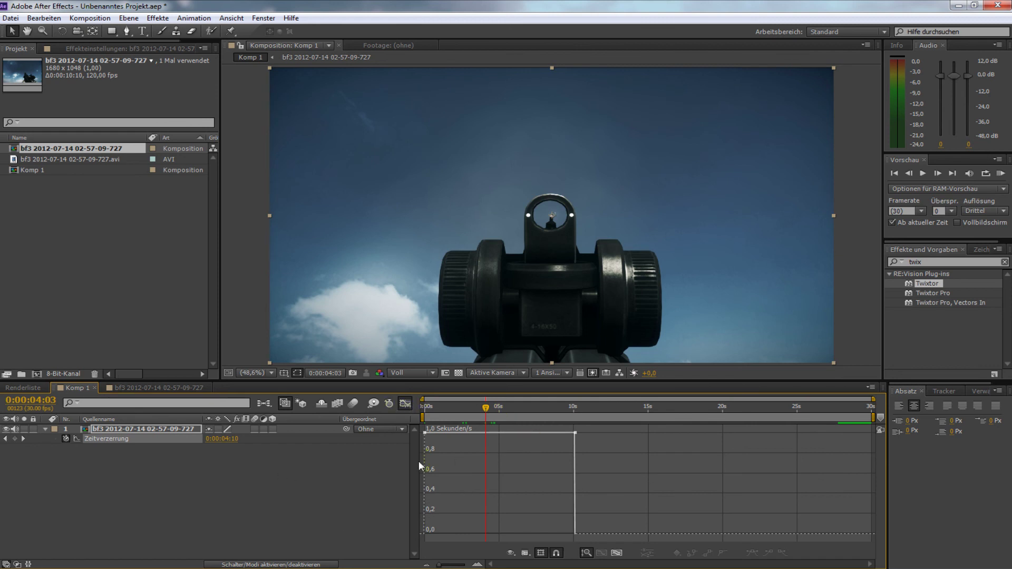
{"action": "right_click", "coordinate": [517, 466]}
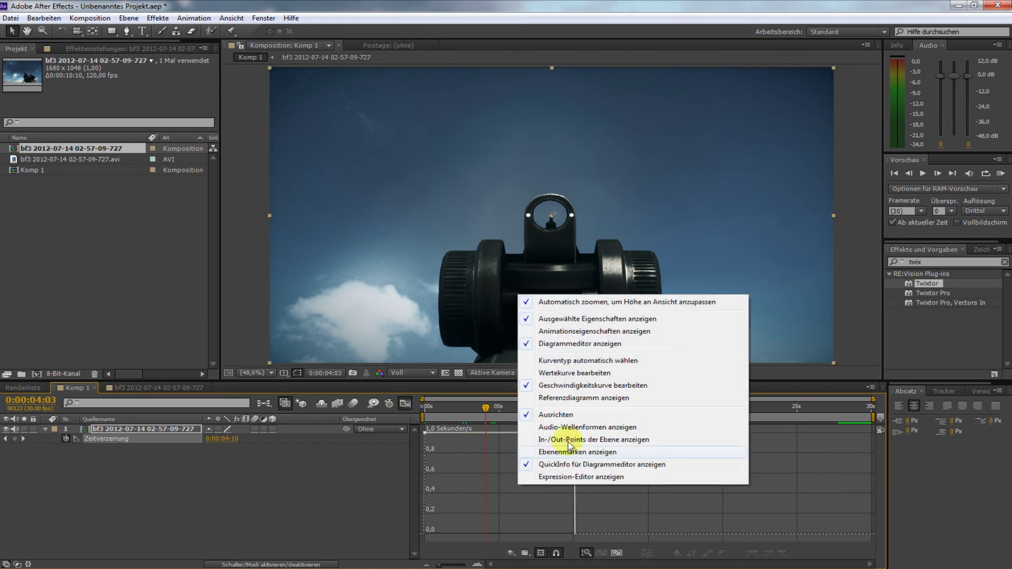
{"action": "left_click", "coordinate": [560, 358]}
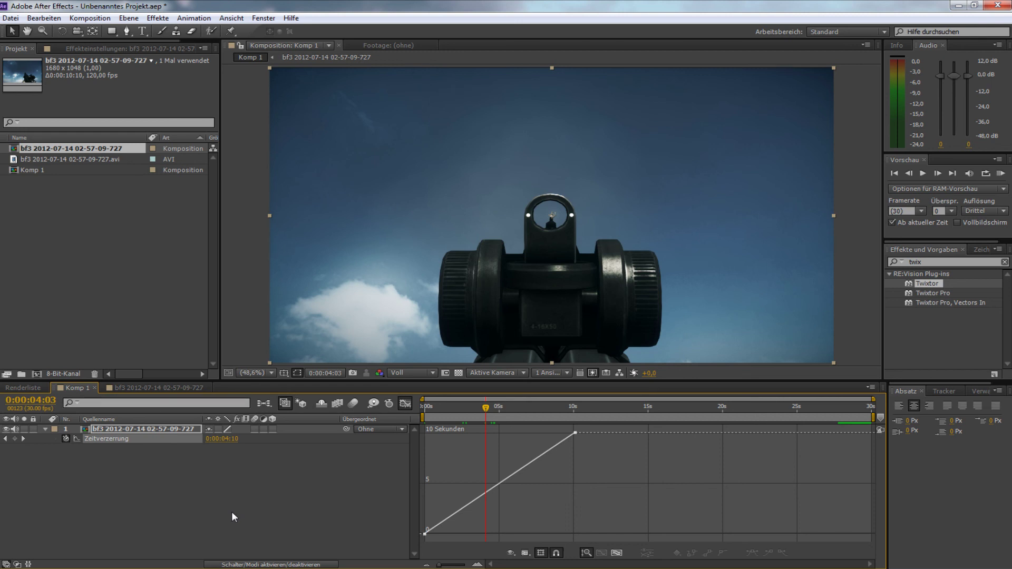
{"action": "right_click", "coordinate": [672, 465]}
{"action": "left_click", "coordinate": [309, 480]}
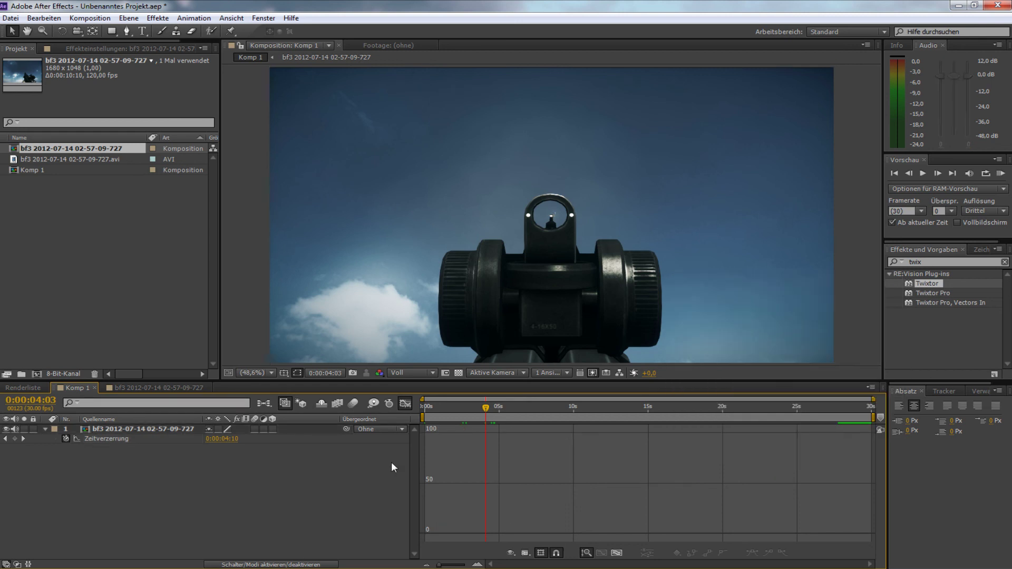
{"action": "left_click", "coordinate": [172, 438]}
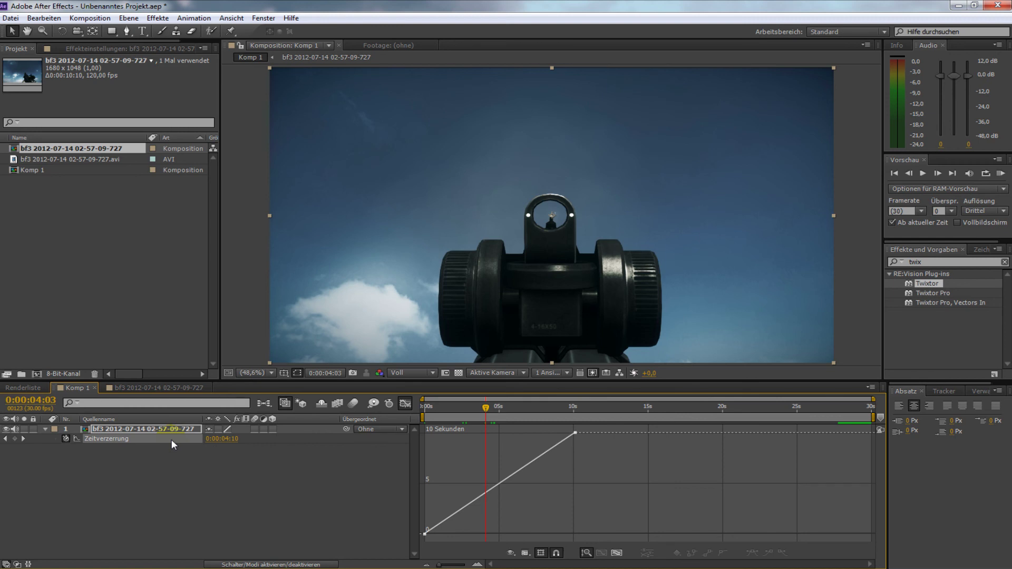
{"action": "right_click", "coordinate": [547, 481]}
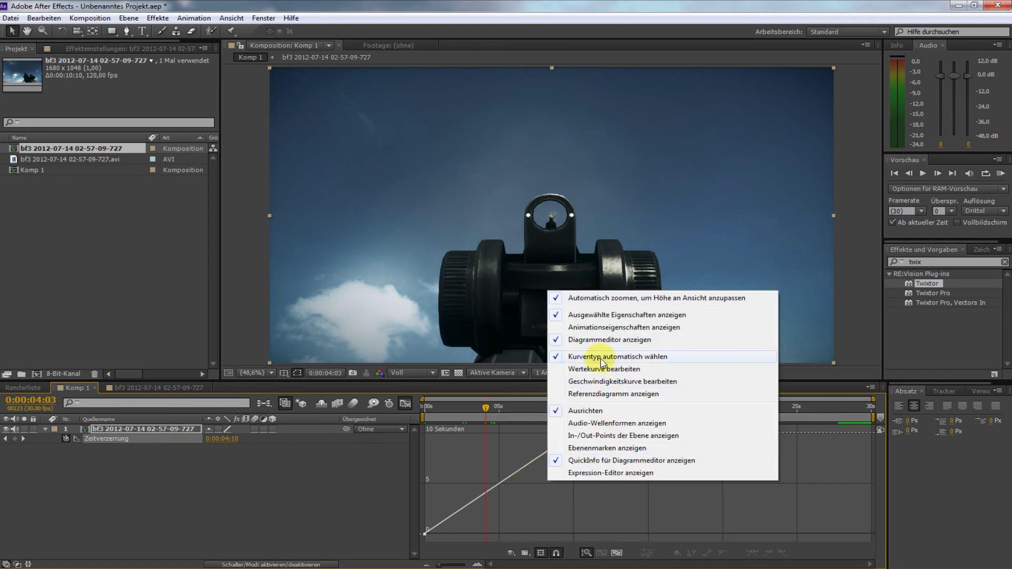
{"action": "left_click", "coordinate": [599, 383]}
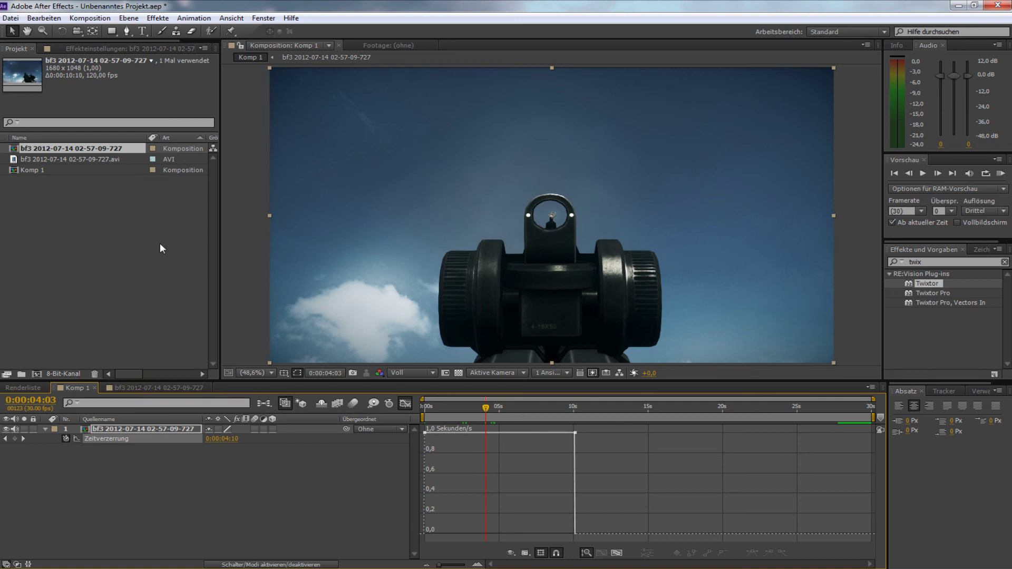
Step: Leave the Graph Editor and key Time Remap at 0:00:03:22, where the slowdown starts
{"action": "key", "text": "shift+F3"}
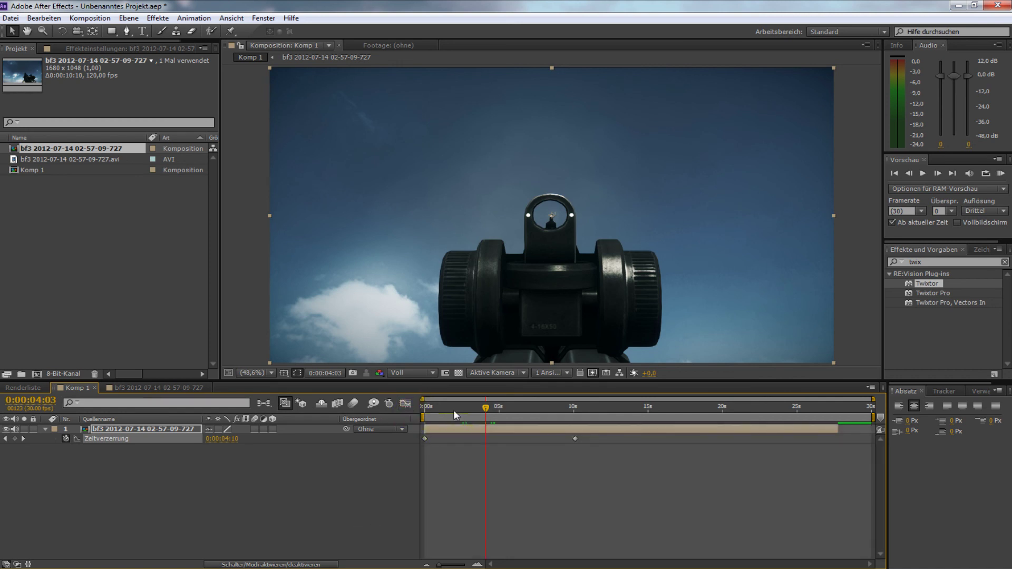
{"action": "left_click_drag", "start_coordinate": [454, 410], "coordinate": [458, 411]}
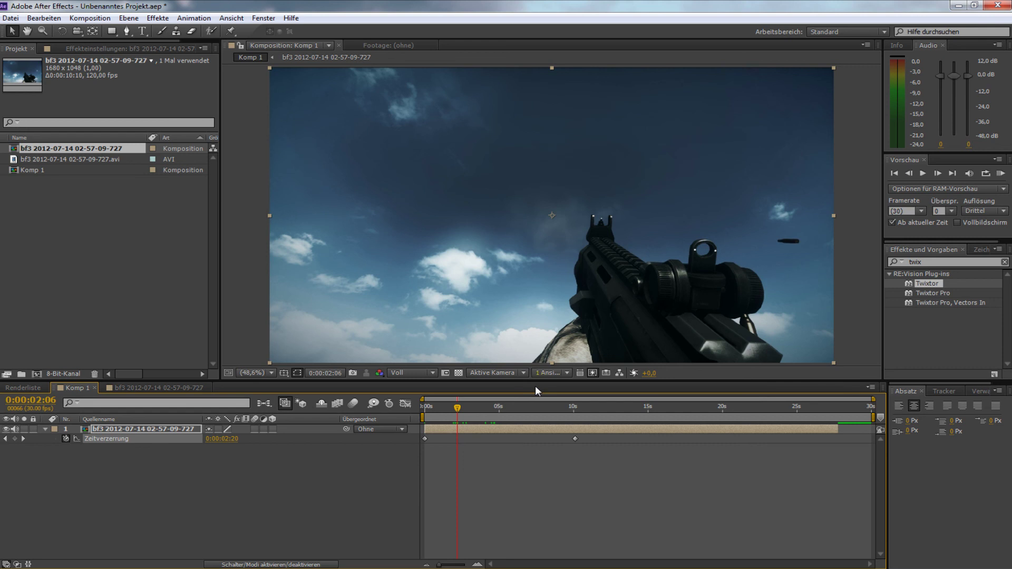
{"action": "left_click", "coordinate": [485, 408]}
{"action": "left_click_drag", "start_coordinate": [482, 408], "coordinate": [480, 408]}
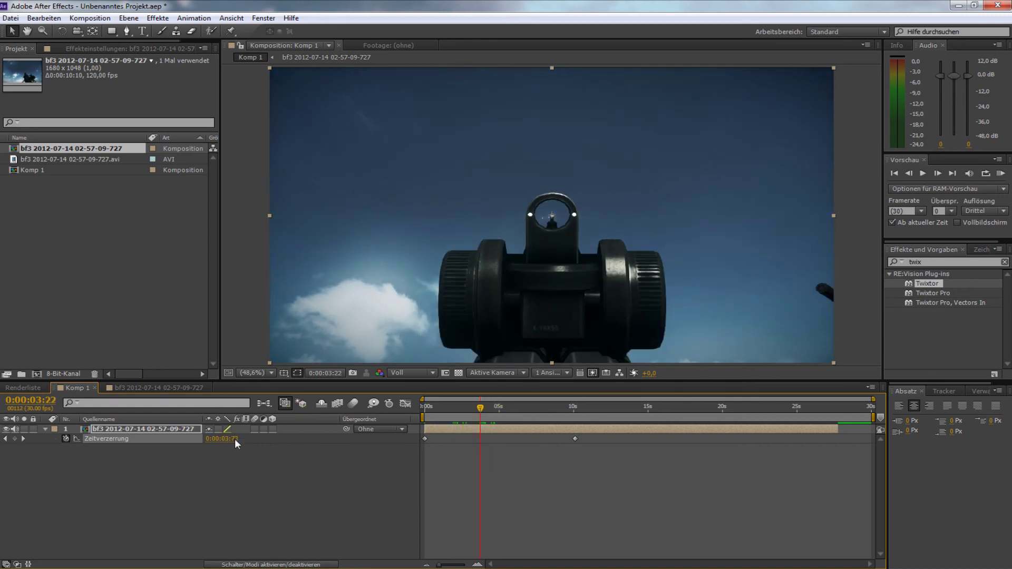
{"action": "left_click", "coordinate": [14, 440]}
Step: Move the current time to 0:00:04:29, where the slowdown should end
{"action": "left_click", "coordinate": [407, 406]}
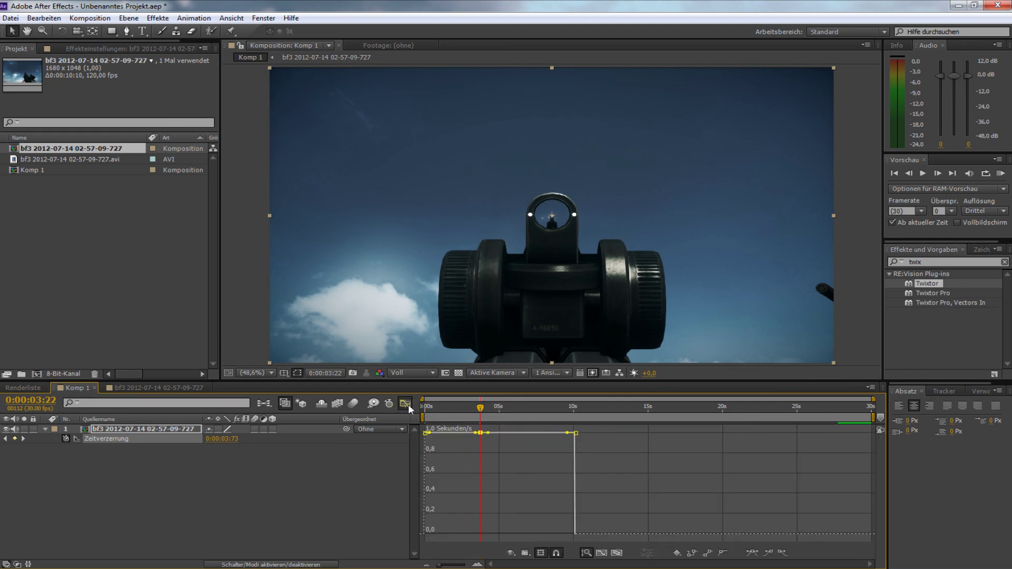
{"action": "left_click", "coordinate": [409, 408]}
{"action": "mouse_move", "coordinate": [498, 408]}
{"action": "left_mouse_down"}
{"action": "mouse_move", "coordinate": [507, 410]}
{"action": "mouse_move", "coordinate": [499, 410]}
{"action": "left_mouse_up"}
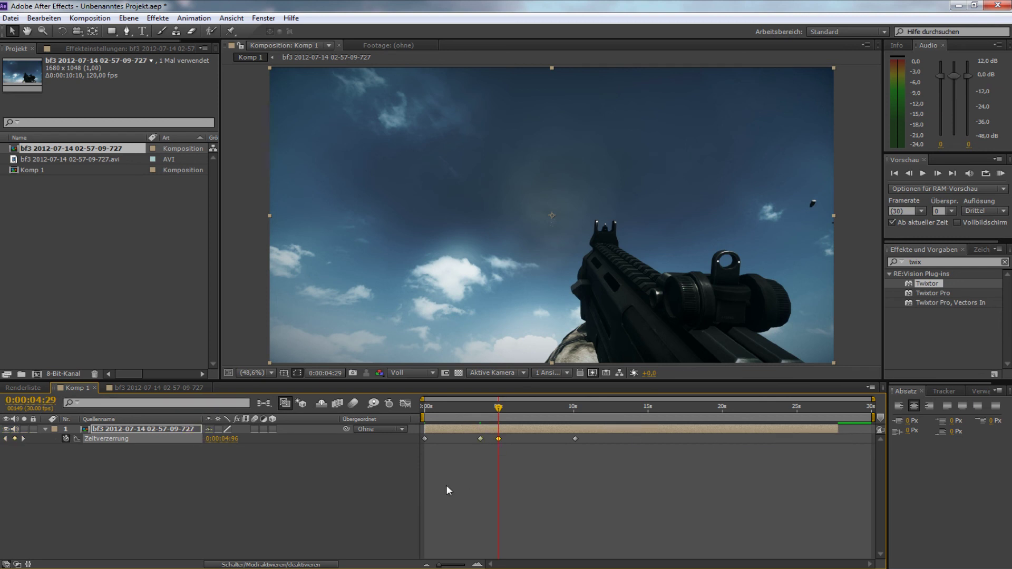
Step: Show the Time Remap speed graph and select the keyframes on its curve
{"action": "left_click", "coordinate": [406, 404]}
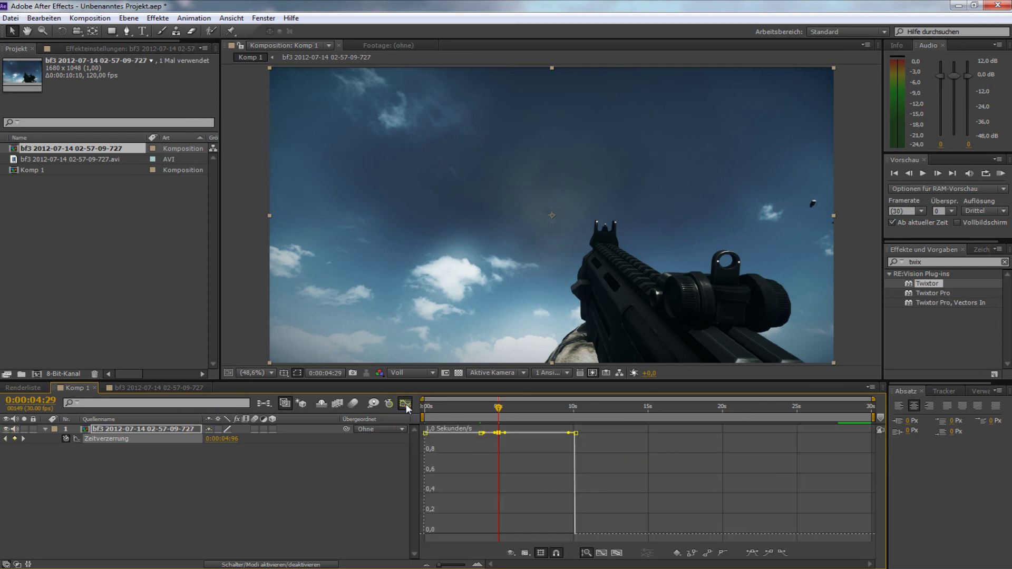
{"action": "left_click", "coordinate": [344, 510]}
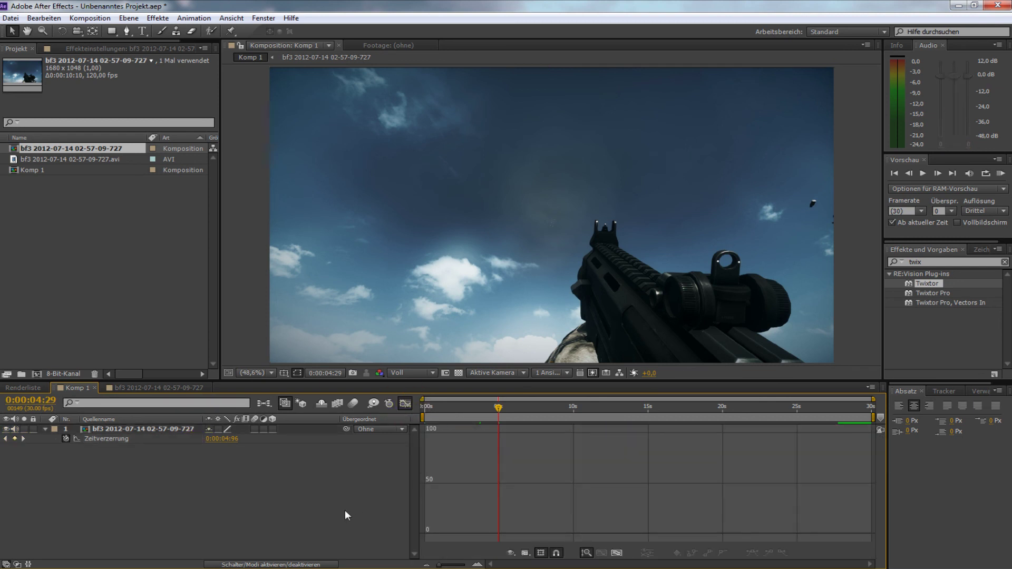
{"action": "left_click", "coordinate": [192, 429]}
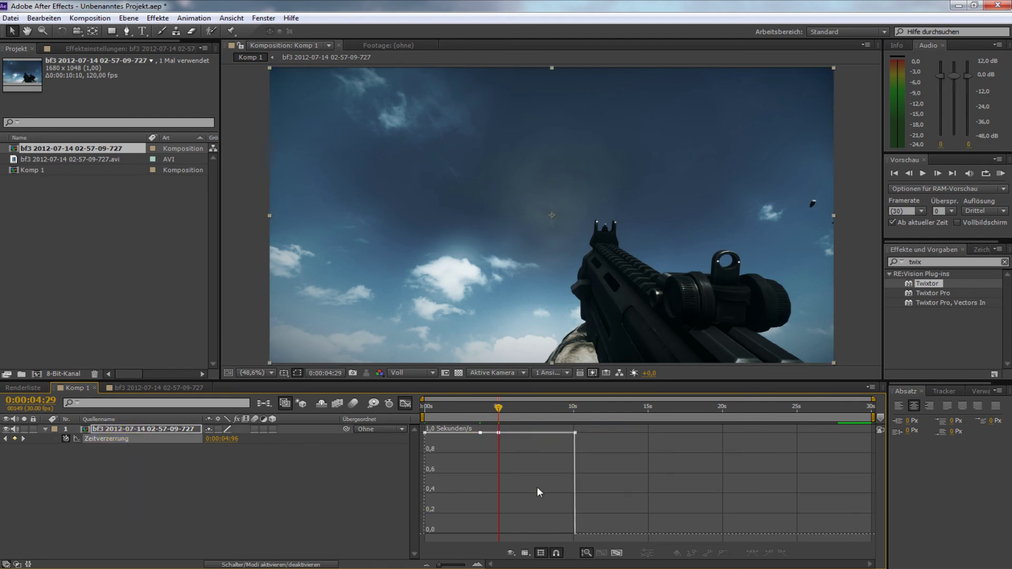
{"action": "left_click", "coordinate": [483, 435]}
{"action": "left_click", "coordinate": [527, 432]}
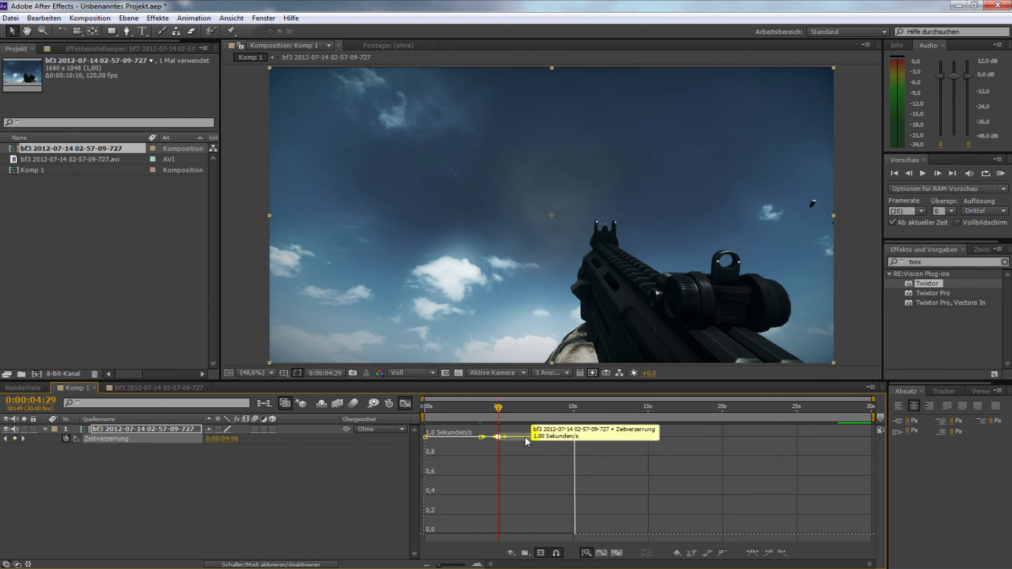
Step: Drag the middle Time Remap keyframes right to slow that section to 0.35 s/s, then reselect them
{"action": "left_click_drag", "start_coordinate": [526, 437], "coordinate": [560, 438]}
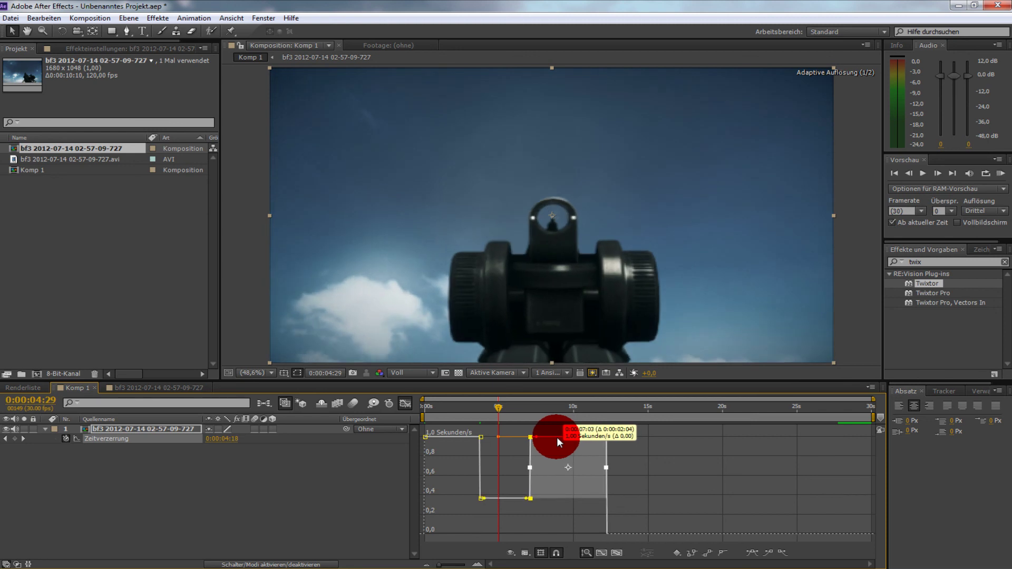
{"action": "mouse_move", "coordinate": [560, 438]}
{"action": "left_mouse_down"}
{"action": "mouse_move", "coordinate": [549, 452]}
{"action": "mouse_move", "coordinate": [552, 439]}
{"action": "mouse_move", "coordinate": [560, 442]}
{"action": "left_mouse_up"}
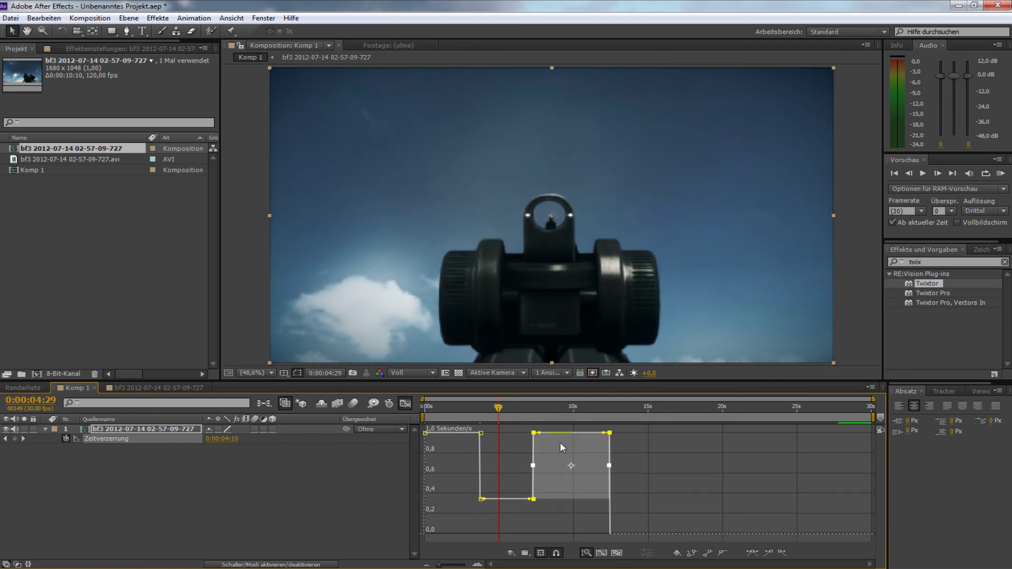
{"action": "left_click", "coordinate": [513, 450]}
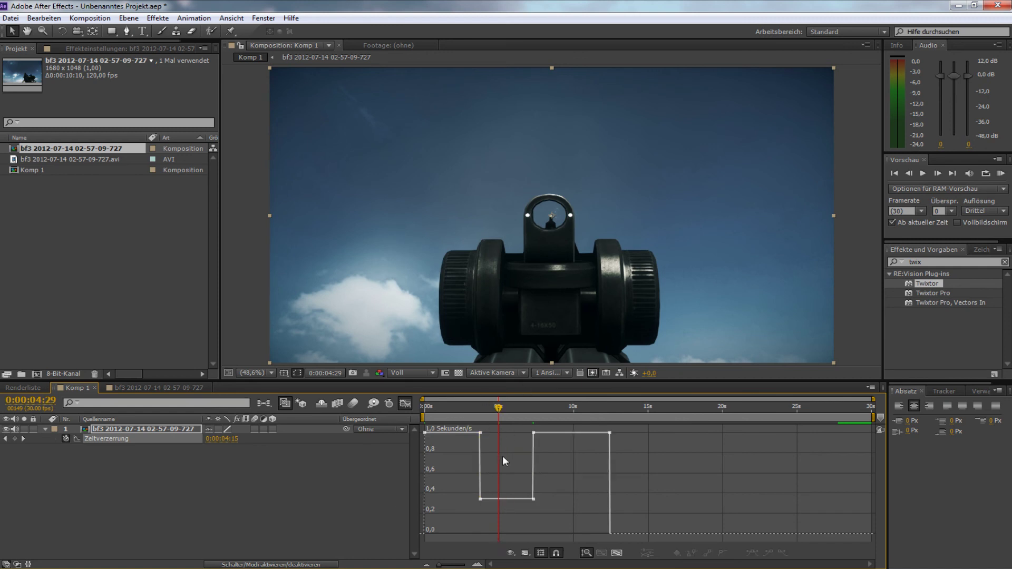
{"action": "mouse_move", "coordinate": [532, 447]}
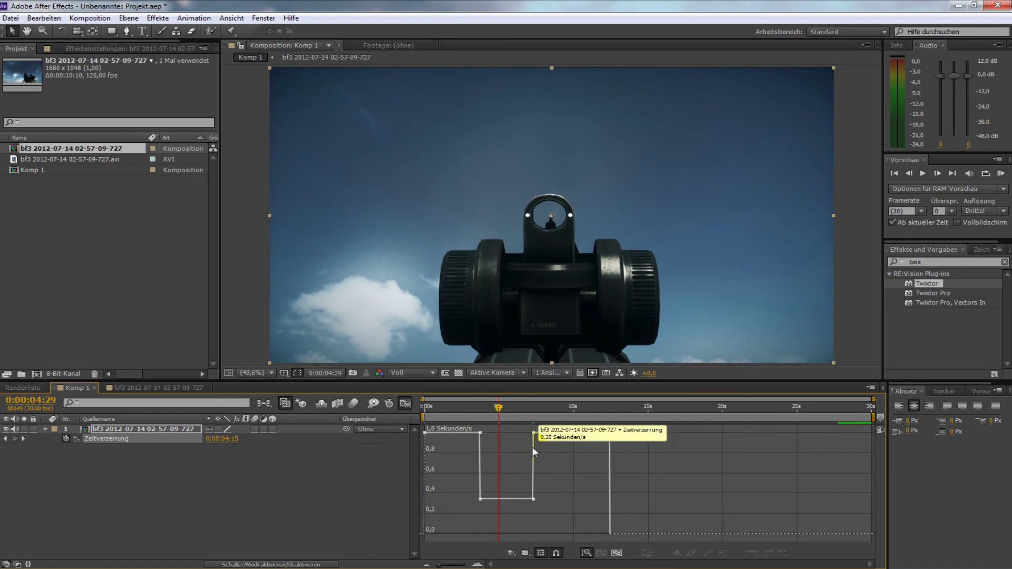
{"action": "left_click", "coordinate": [482, 498]}
{"action": "mouse_move", "coordinate": [481, 499]}
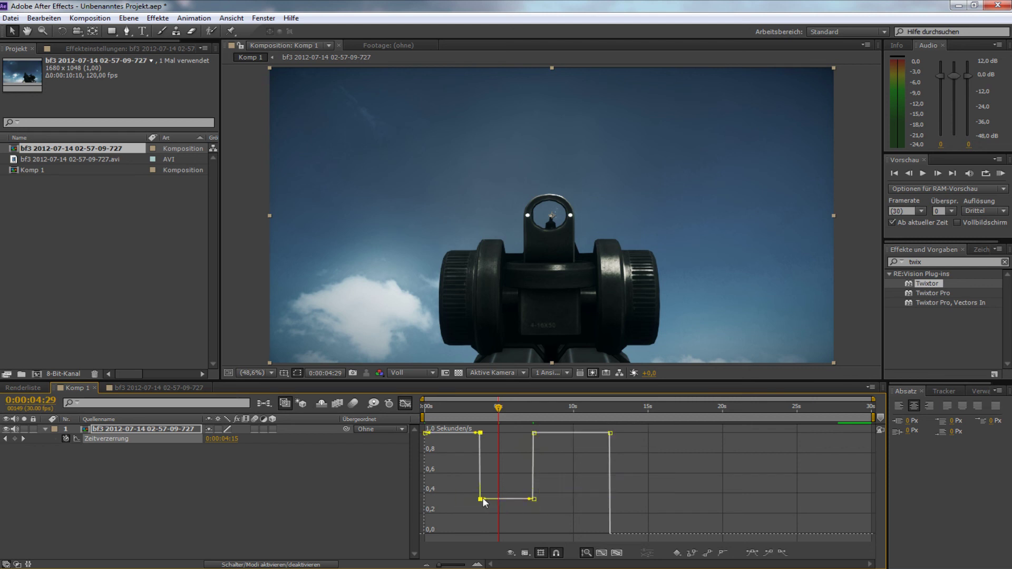
Step: Bend the speed graph with influence handles to ease down into slow motion and back to 1.00 s/s
{"action": "left_click_drag", "start_coordinate": [482, 501], "coordinate": [482, 438]}
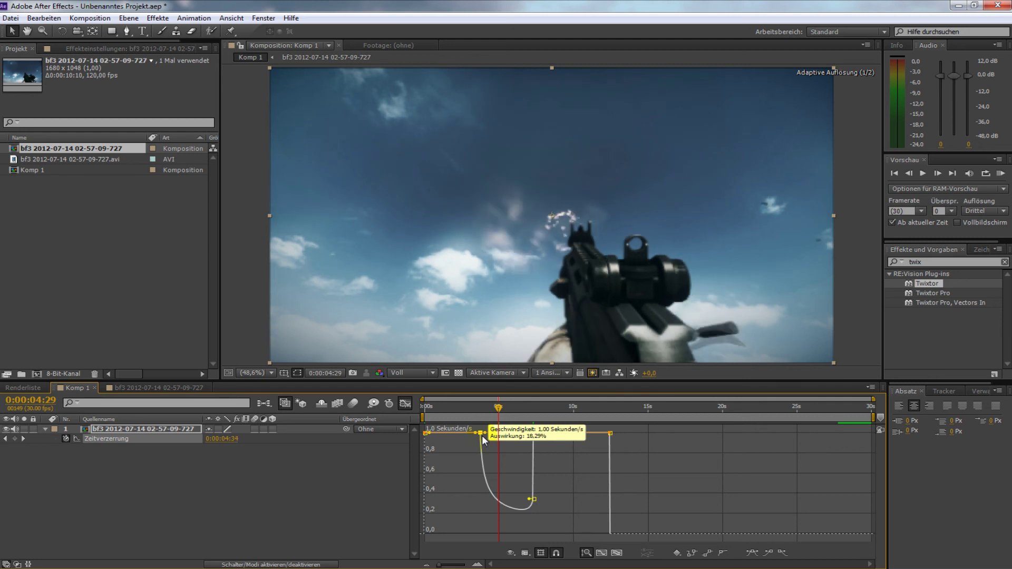
{"action": "left_click_drag", "start_coordinate": [483, 438], "coordinate": [482, 435]}
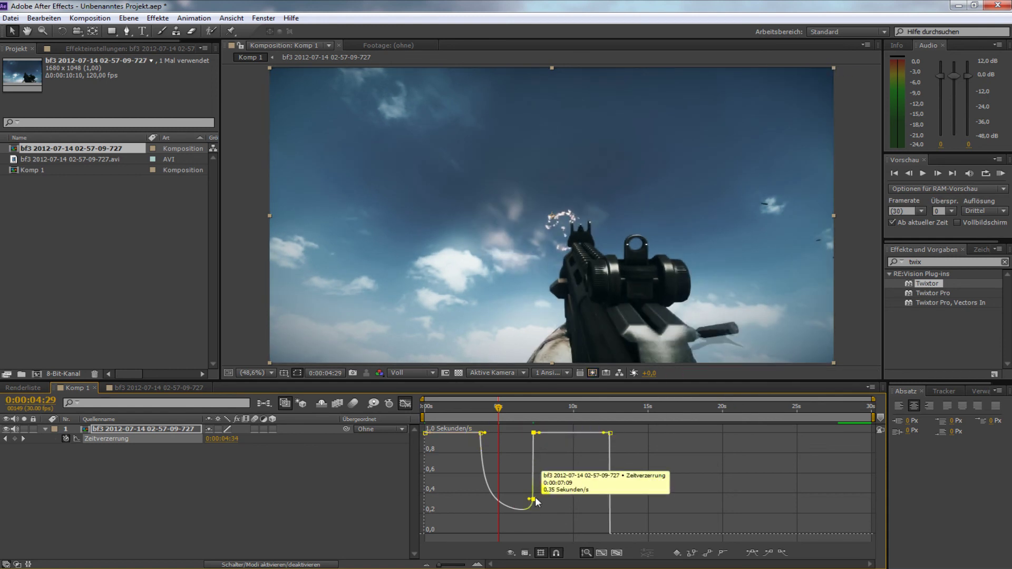
{"action": "left_click_drag", "start_coordinate": [537, 503], "coordinate": [538, 438]}
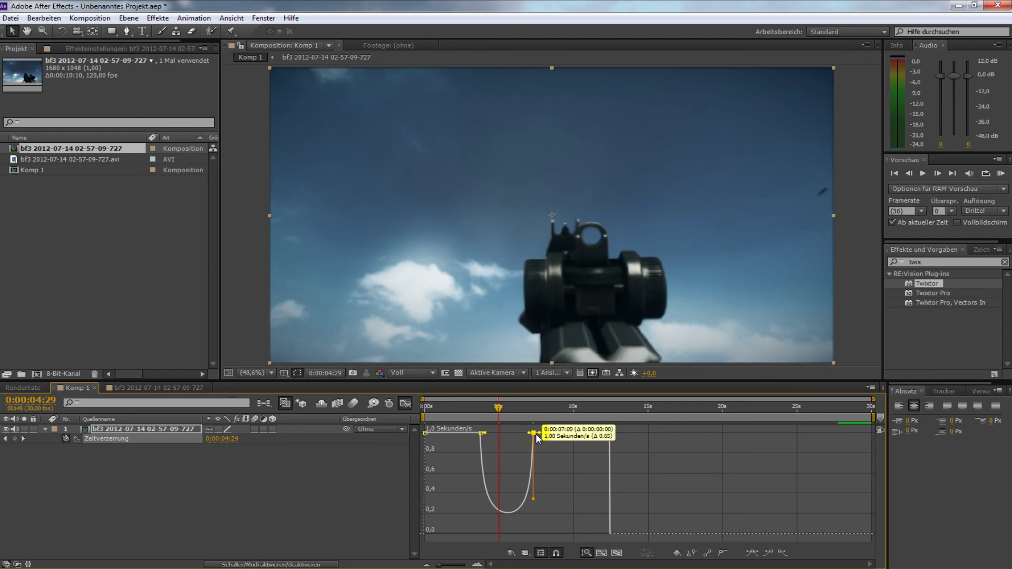
{"action": "left_click", "coordinate": [556, 464]}
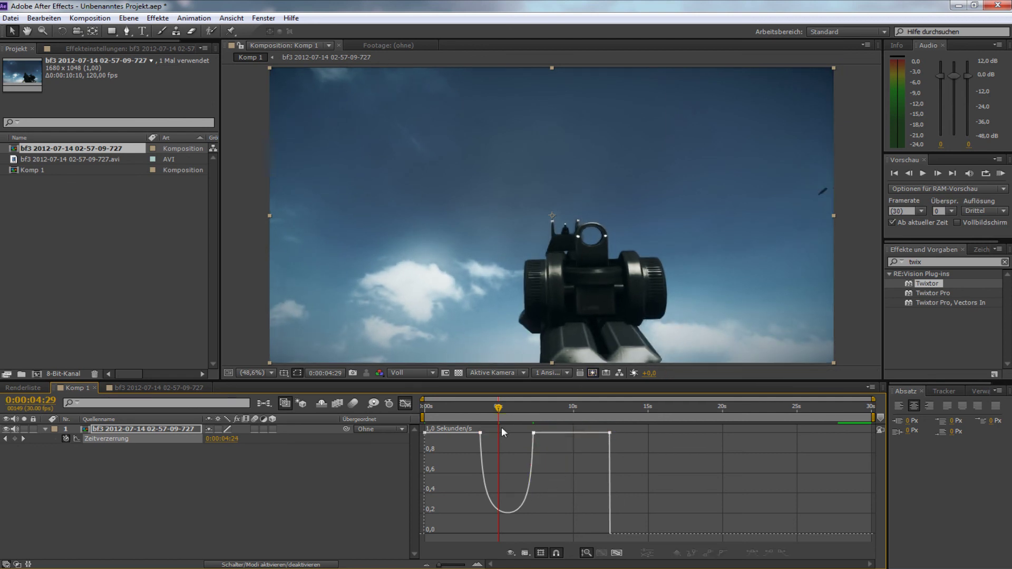
{"action": "left_click_drag", "start_coordinate": [485, 408], "coordinate": [523, 417]}
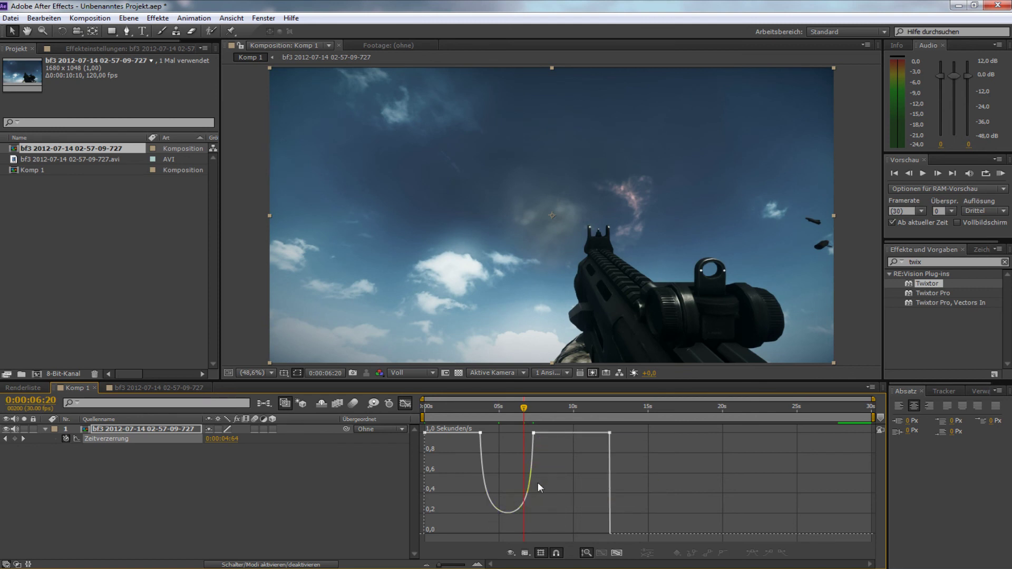
Step: Select all the speed keyframes and zoom the Graph Editor in on the slow-motion dip
{"action": "double_click", "coordinate": [537, 434]}
{"action": "key", "text": "equal"}
{"action": "key", "text": "equal"}
{"action": "key", "text": "equal"}
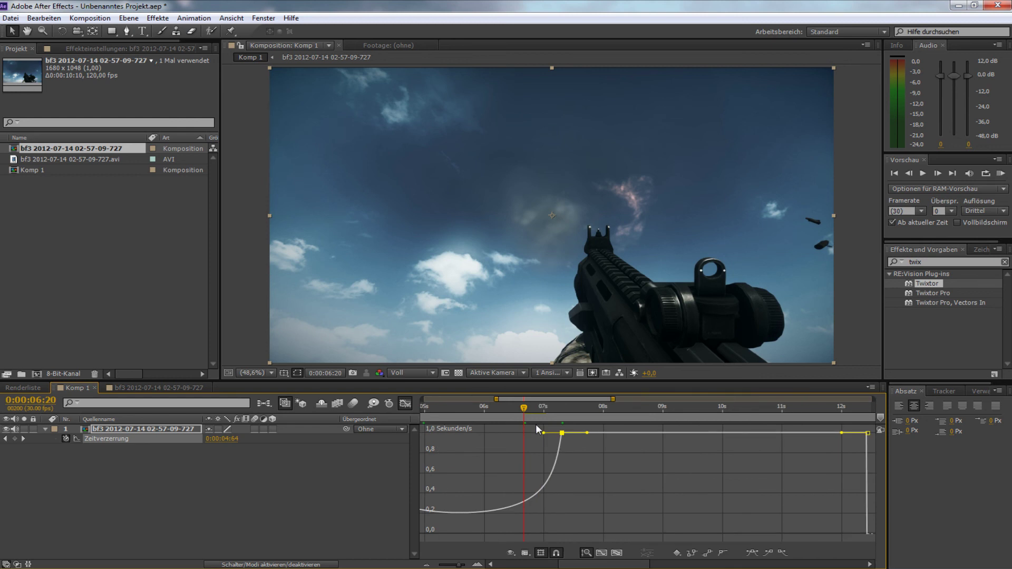
{"action": "left_click_drag", "start_coordinate": [559, 397], "coordinate": [538, 398]}
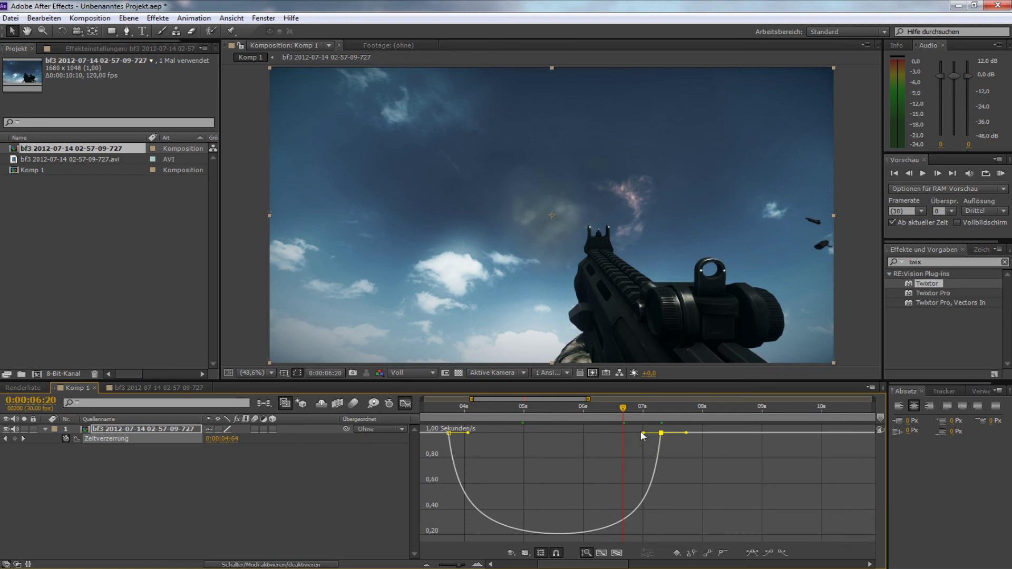
{"action": "key", "text": "minus"}
{"action": "key", "text": "equal"}
Step: Stretch the first keyframe's ease influence to about 42% for a gradual slowdown
{"action": "left_click_drag", "start_coordinate": [644, 434], "coordinate": [656, 434]}
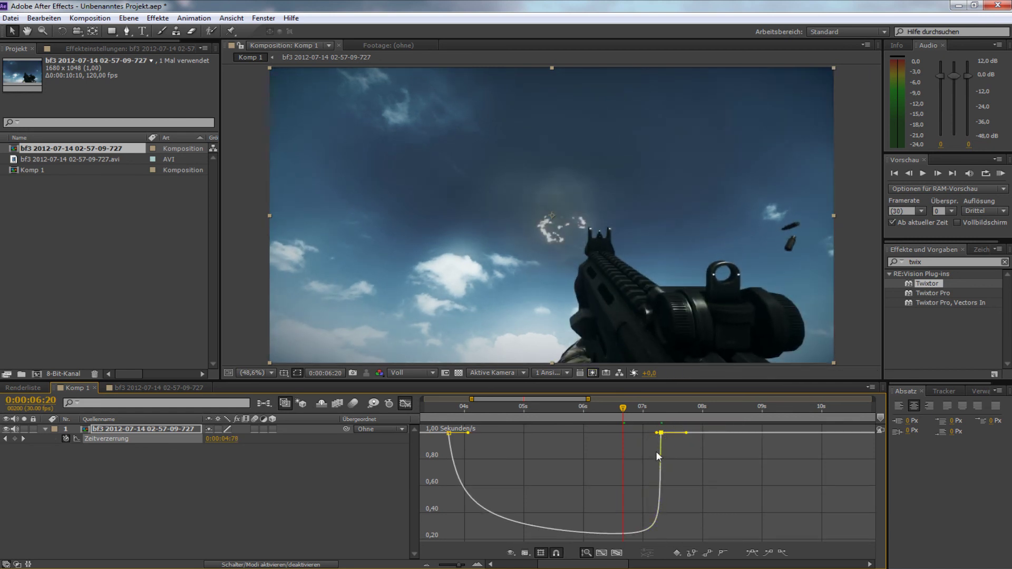
{"action": "mouse_move", "coordinate": [655, 526]}
{"action": "left_click_drag", "start_coordinate": [469, 432], "coordinate": [494, 435]}
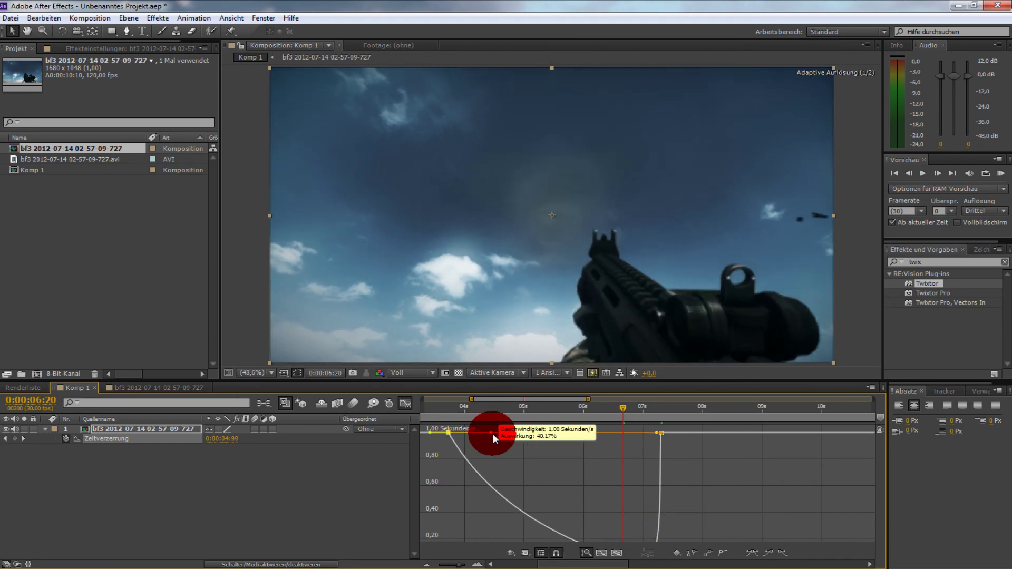
{"action": "left_click_drag", "start_coordinate": [495, 435], "coordinate": [496, 433]}
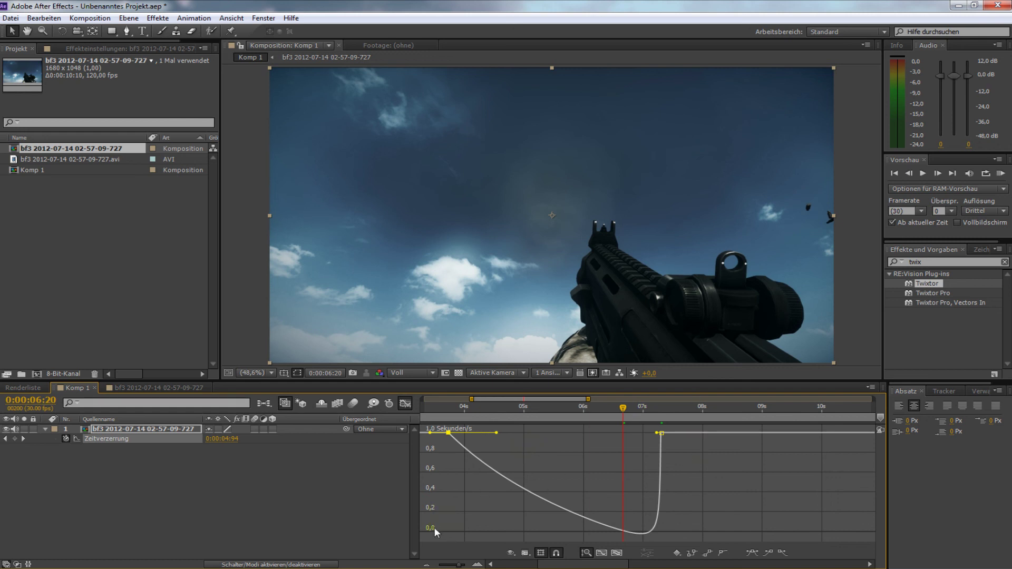
Step: Move the 07s ramp-up keyframe earlier and scrub back through the slow section
{"action": "mouse_move", "coordinate": [662, 433]}
{"action": "left_mouse_down"}
{"action": "mouse_move", "coordinate": [743, 438]}
{"action": "mouse_move", "coordinate": [720, 435]}
{"action": "left_mouse_up"}
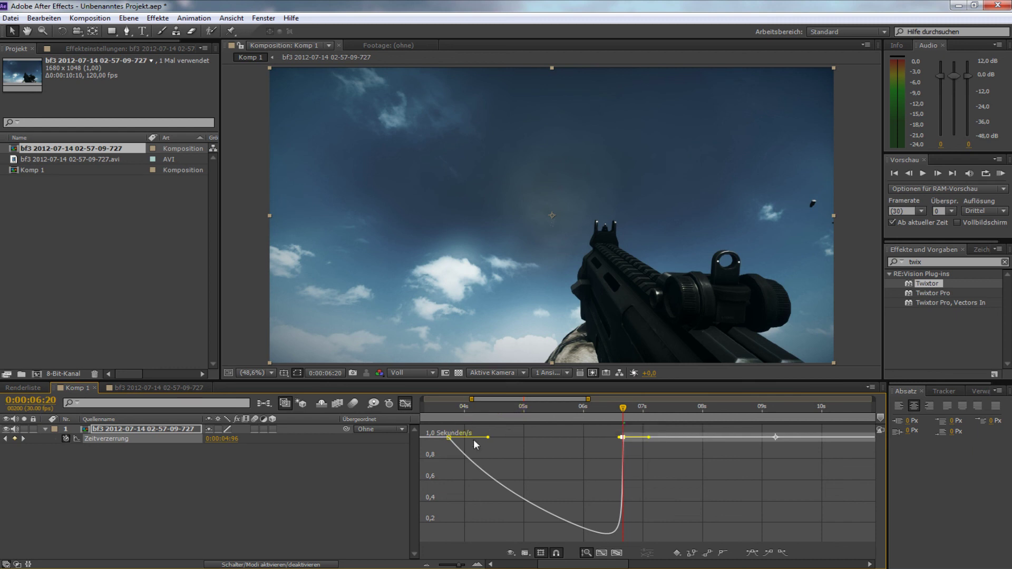
{"action": "mouse_move", "coordinate": [450, 437]}
{"action": "mouse_move", "coordinate": [455, 408]}
{"action": "left_mouse_down"}
{"action": "mouse_move", "coordinate": [512, 418]}
{"action": "mouse_move", "coordinate": [489, 423]}
{"action": "mouse_move", "coordinate": [614, 437]}
{"action": "left_mouse_up"}
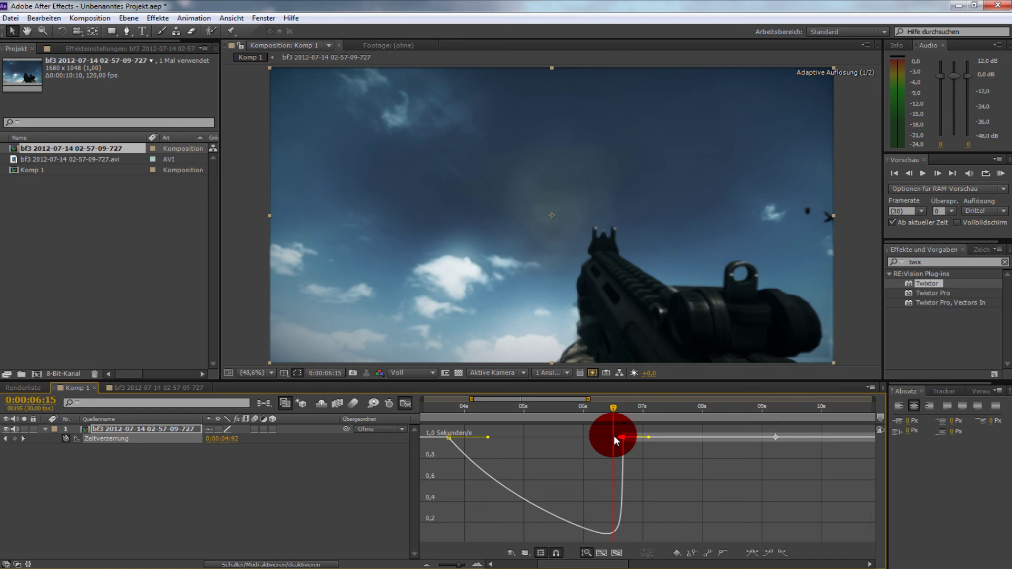
Step: Stop at 0:00:06:15, zoom the Composition viewer to 100% and pan to frame the gun
{"action": "left_click_drag", "start_coordinate": [613, 435], "coordinate": [614, 436]}
{"action": "scroll", "coordinate": [597, 324], "scroll_direction": "up", "scroll_amount": 1}
{"action": "scroll", "coordinate": [598, 330], "scroll_direction": "up", "scroll_amount": 2}
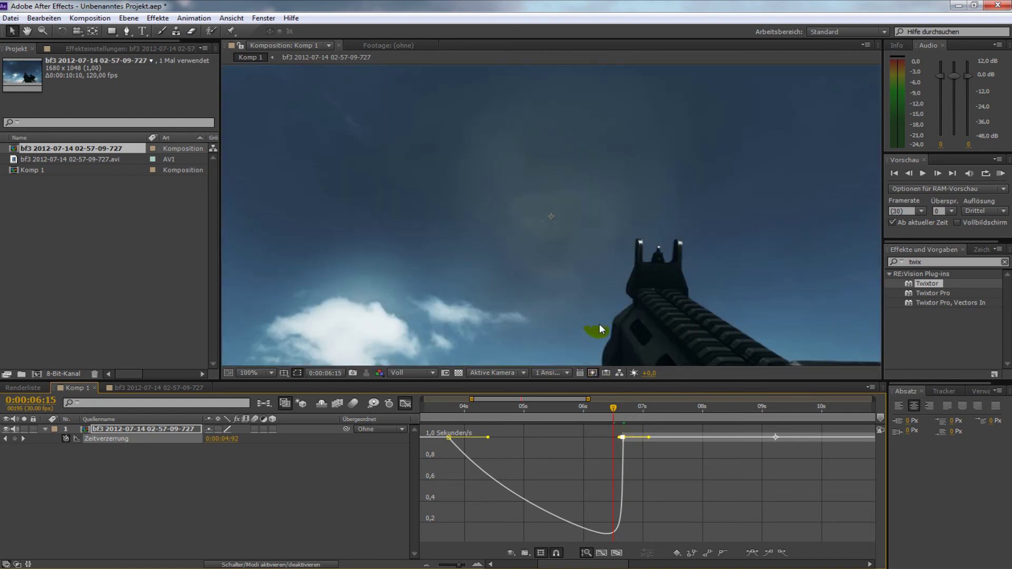
{"action": "mouse_move", "coordinate": [599, 318]}
{"action": "left_mouse_down"}
{"action": "mouse_move", "coordinate": [527, 198]}
{"action": "mouse_move", "coordinate": [482, 287]}
{"action": "left_mouse_up"}
{"action": "key", "text": "v"}
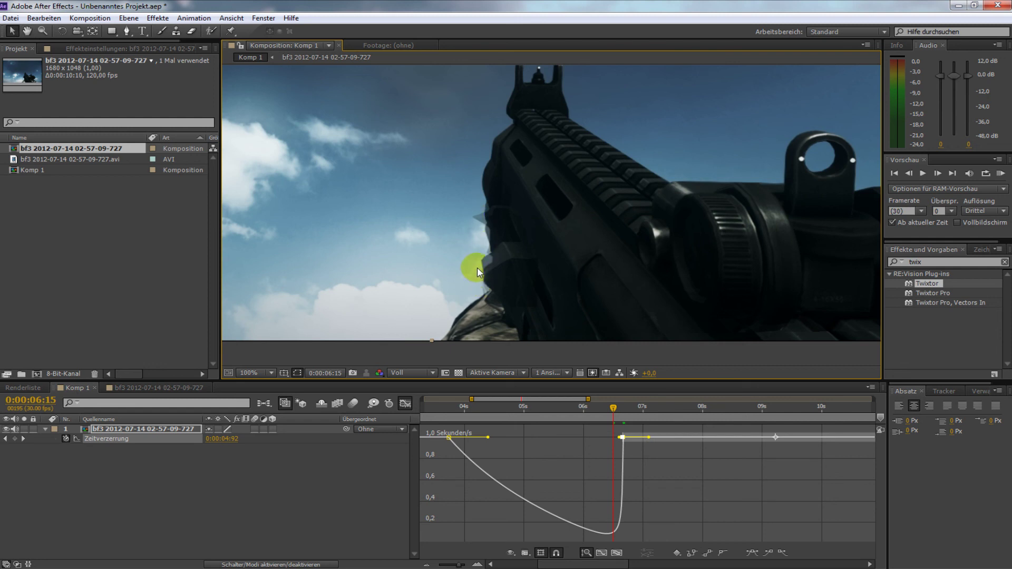